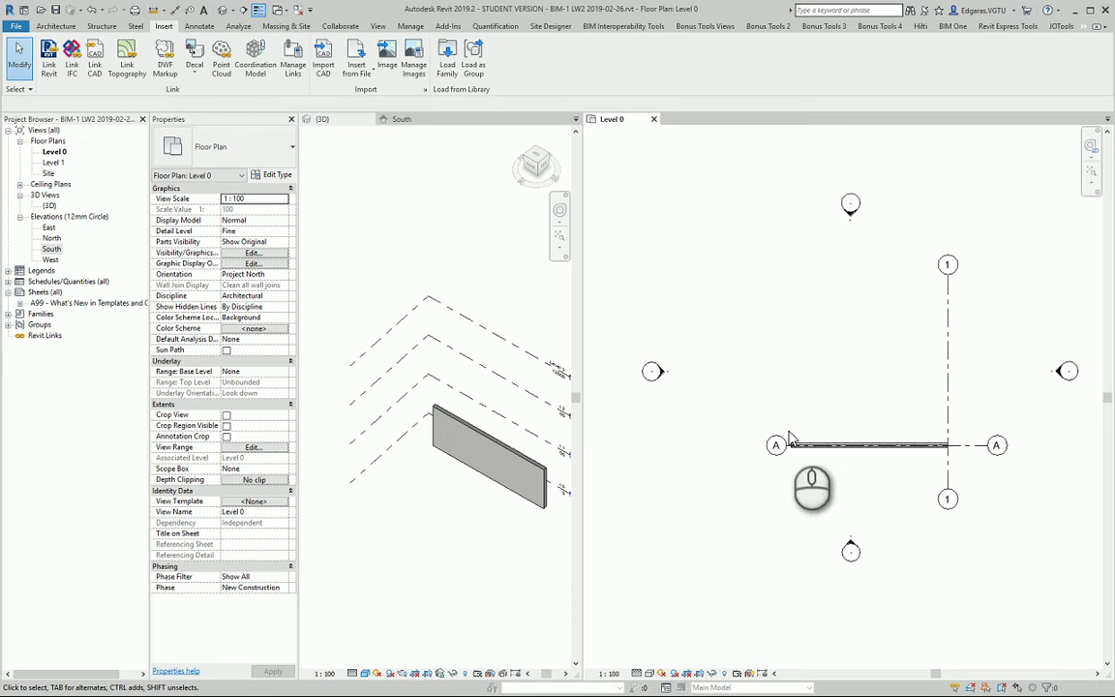
- Pan the floor plan and orbit the 3D view to inspect the wall
scroll(852, 460, up, 3)
scroll(836, 448, down, 1)
middle_drag(877, 387, 906, 426)
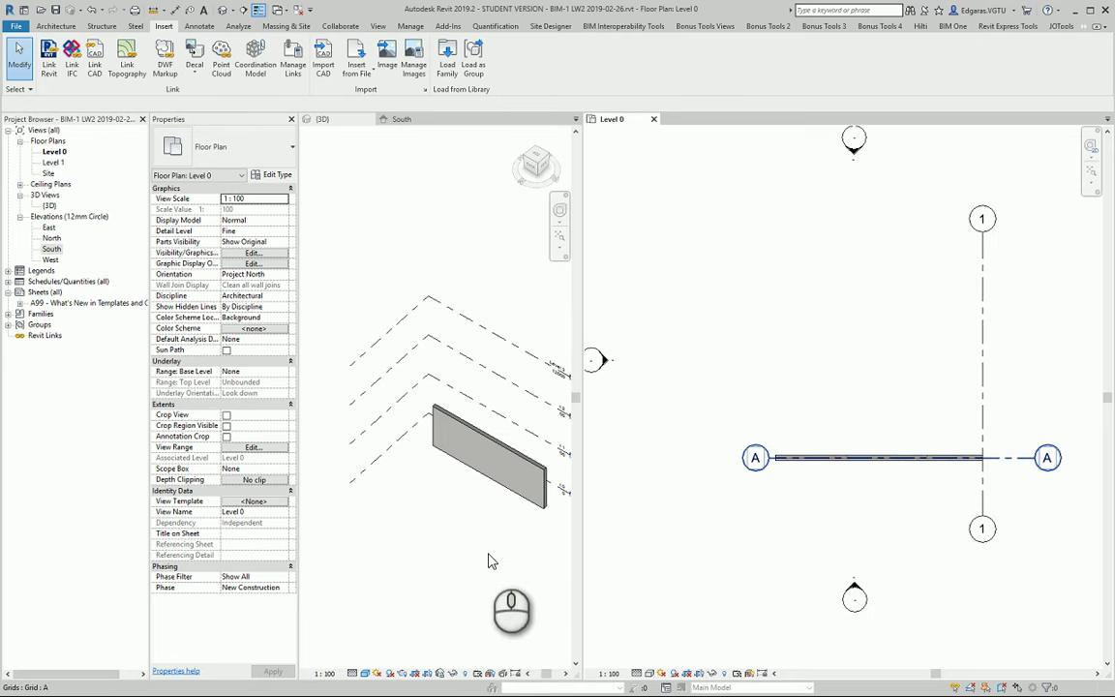
click(487, 553)
scroll(542, 528, up, 2)
click(536, 505)
shift+middle_drag(555, 456, 535, 480)
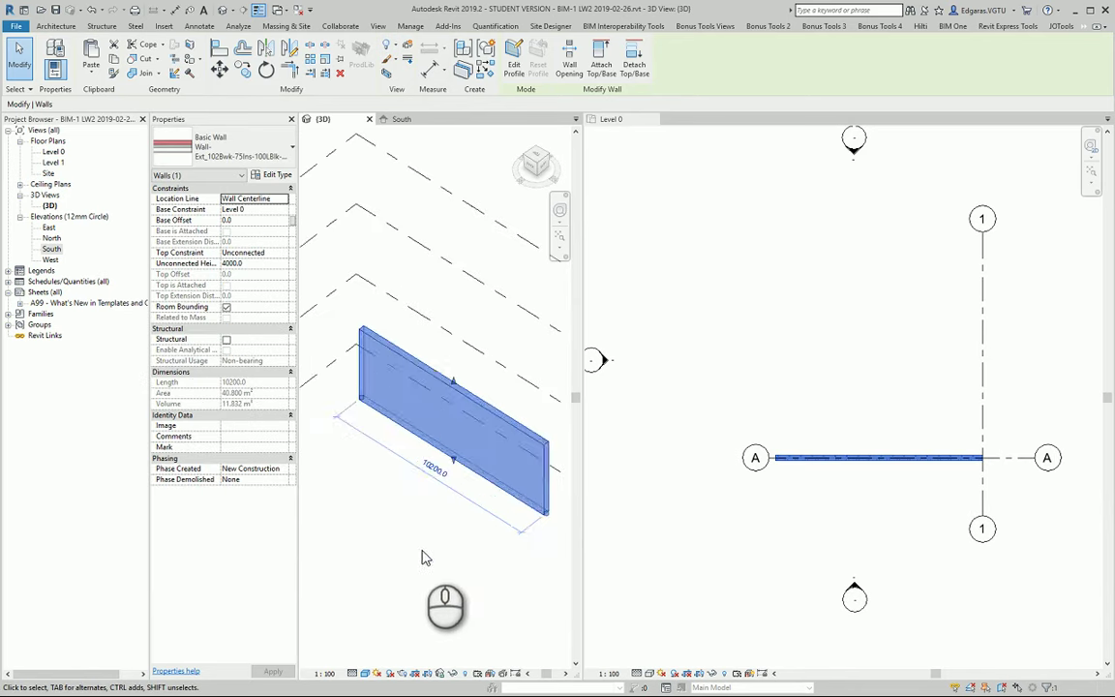
click(416, 545)
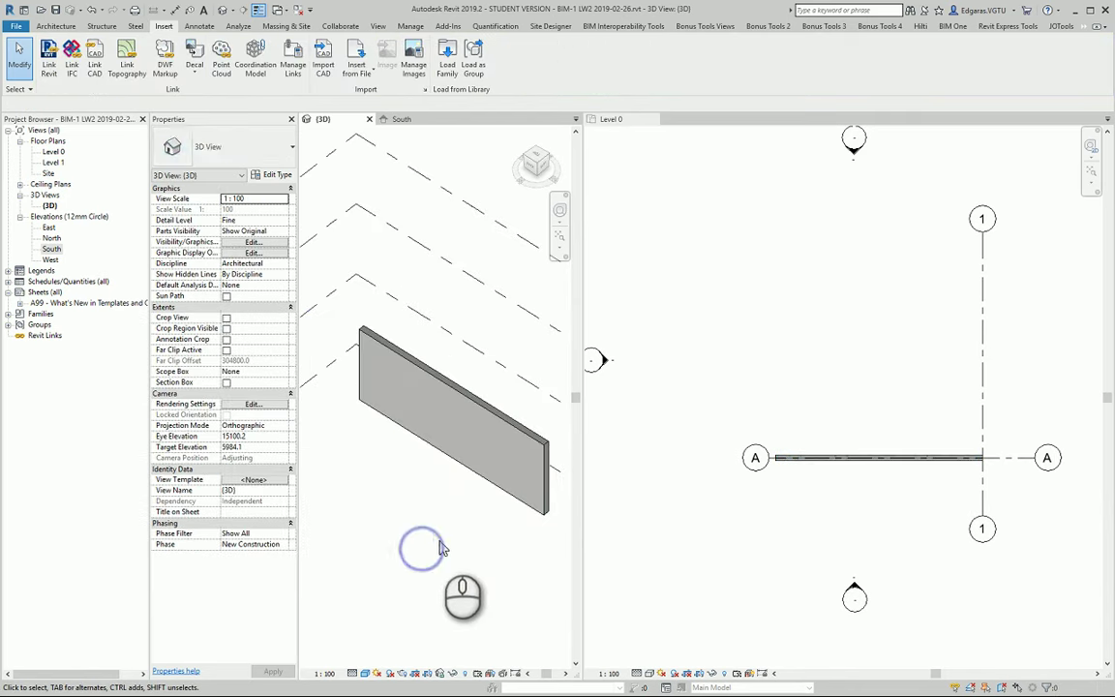
- Start the Door tool and browse the available door types
click(55, 26)
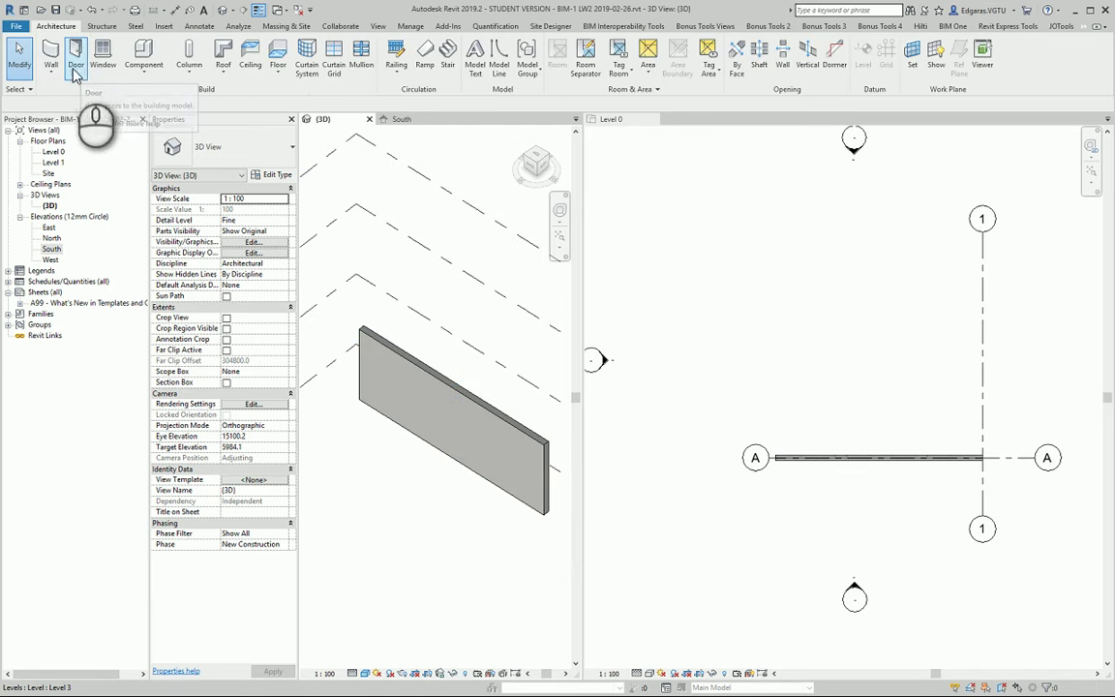
click(74, 63)
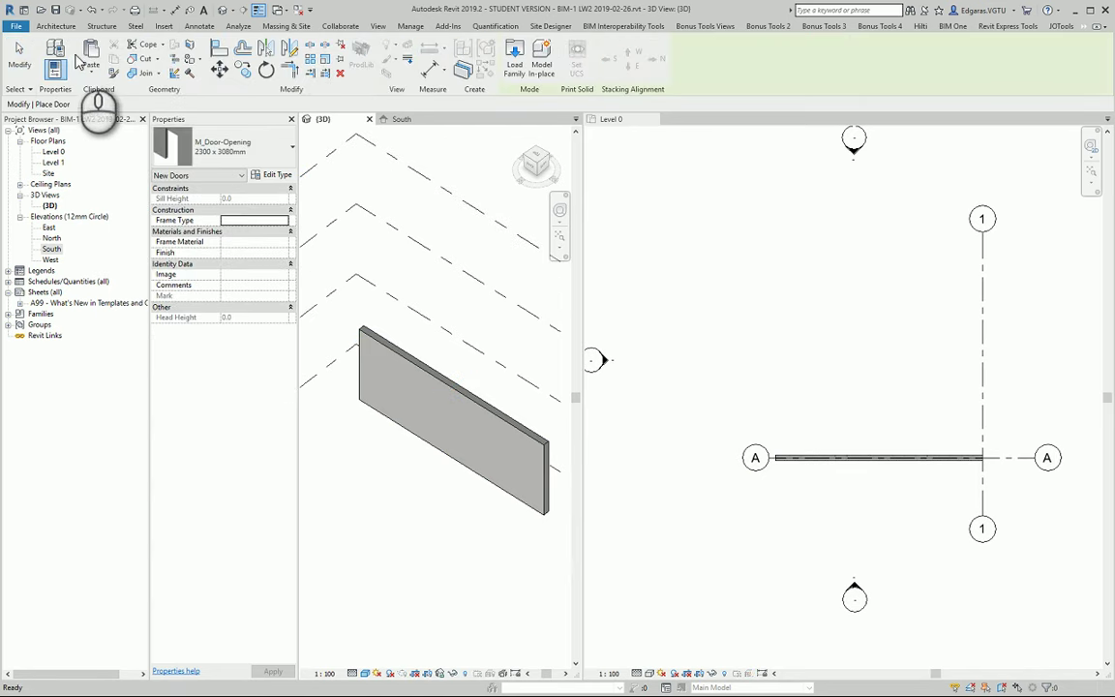
click(240, 153)
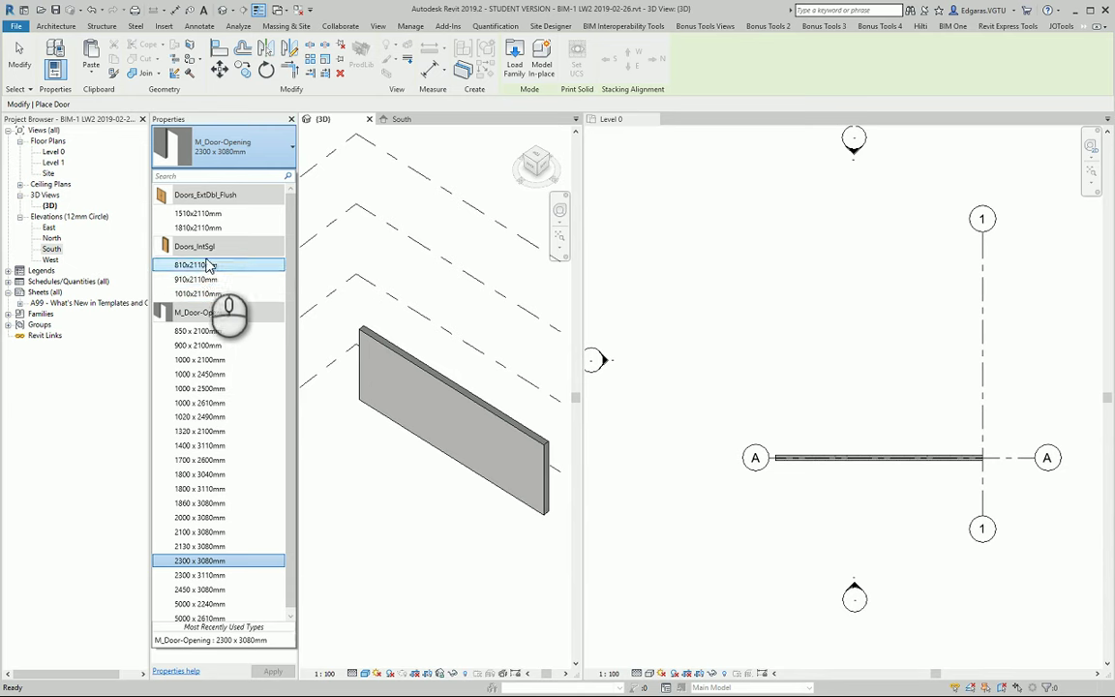
mouse_move(216, 281)
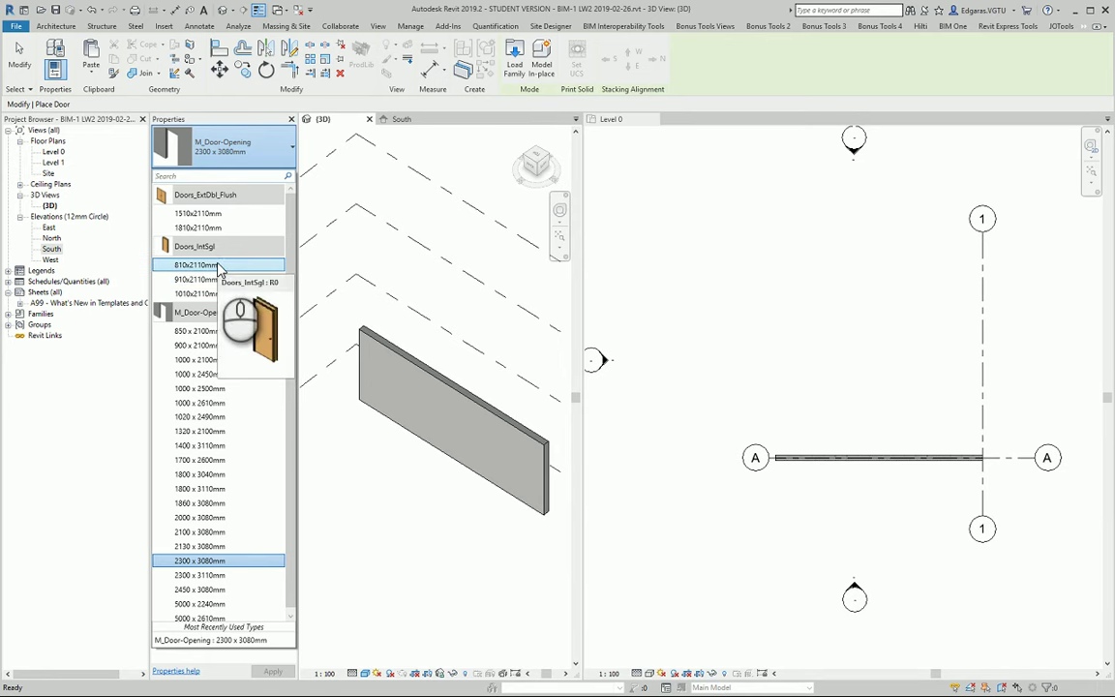
- Place a Doors_ExtDbl_Flush 1510x2110mm double door in the wall, 1500 mm from its end
click(205, 214)
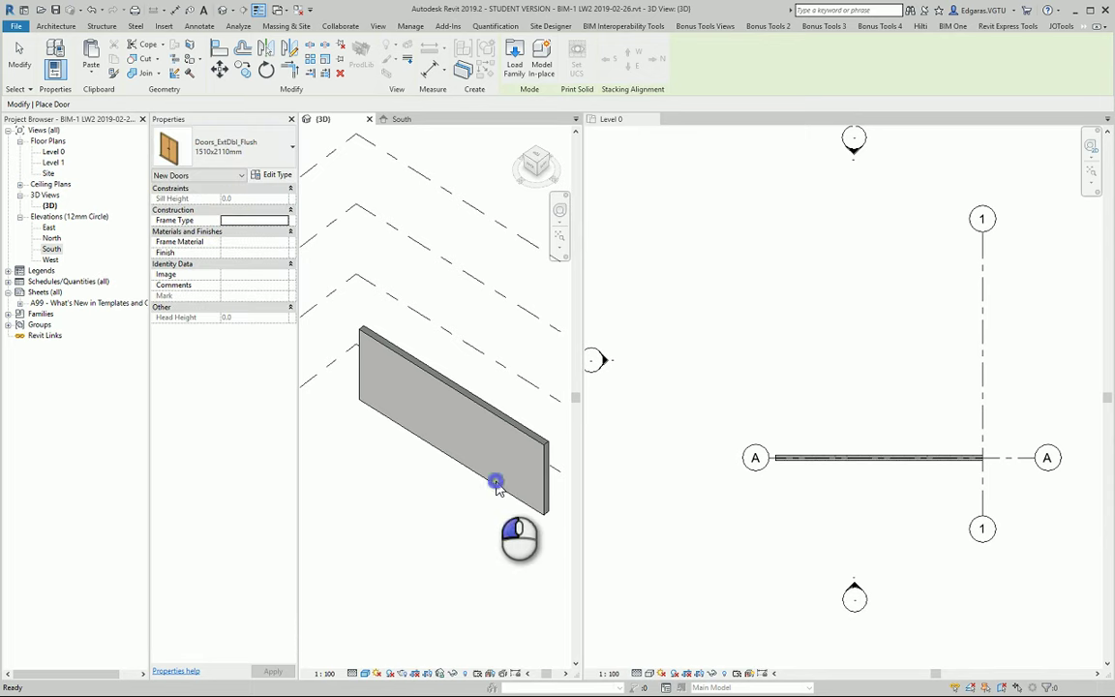
click(511, 469)
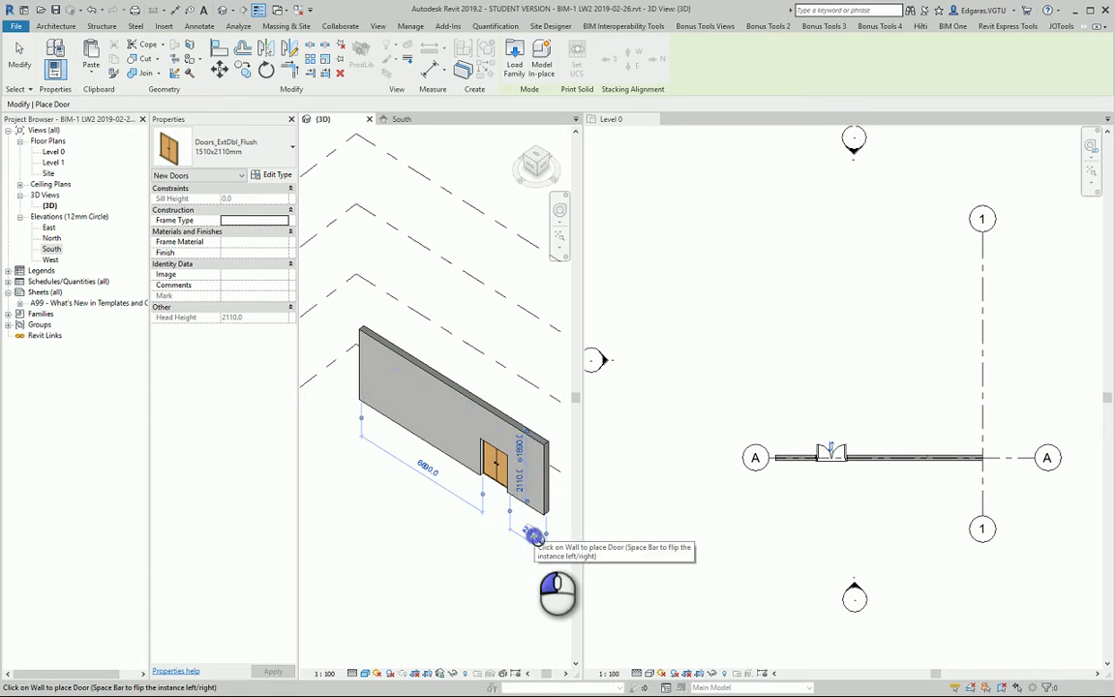
click(533, 535)
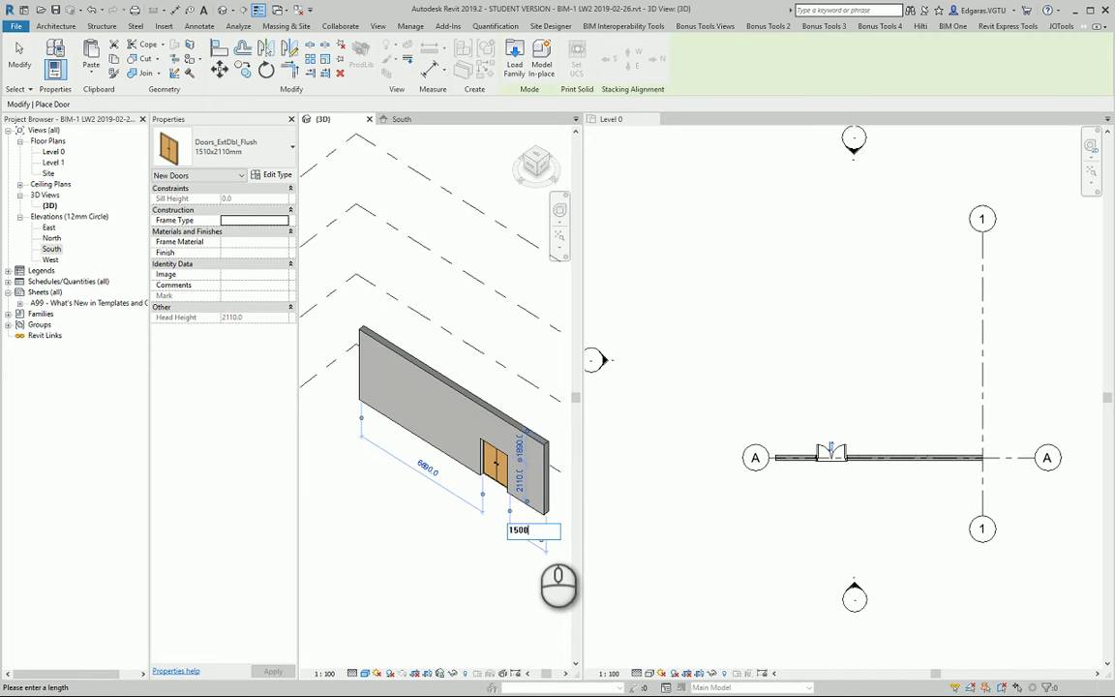
key(Return)
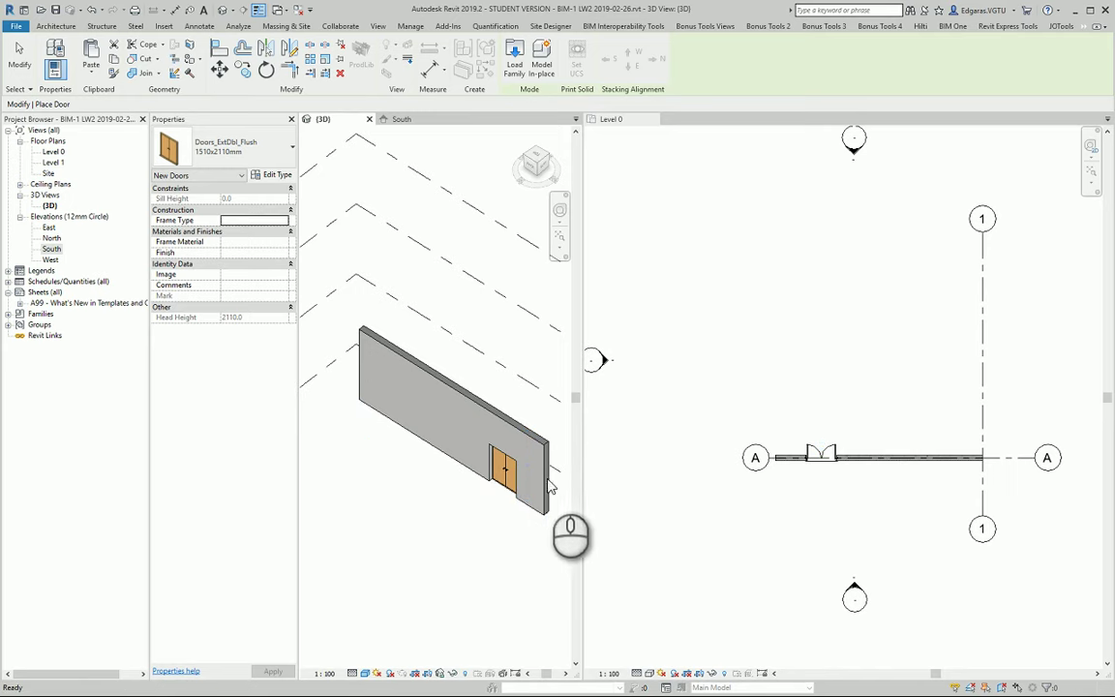
key(Escape)
click(767, 523)
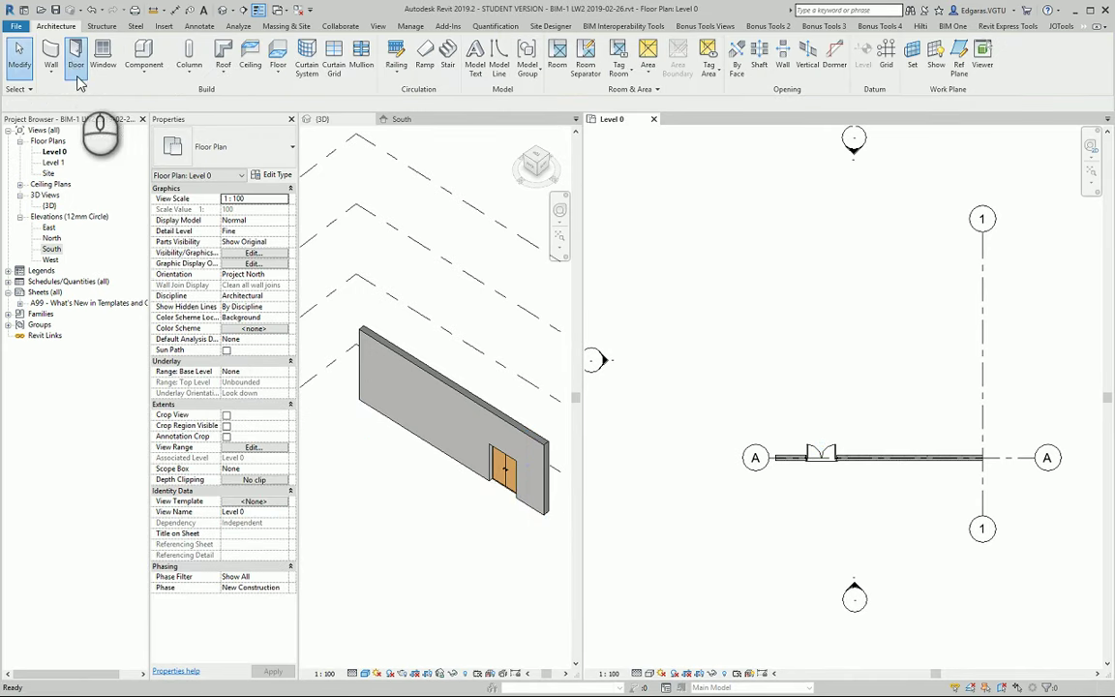
- Place a Doors_IntSgl 1010x2110mm single door in the wall on the Level 0 plan
click(77, 78)
click(217, 155)
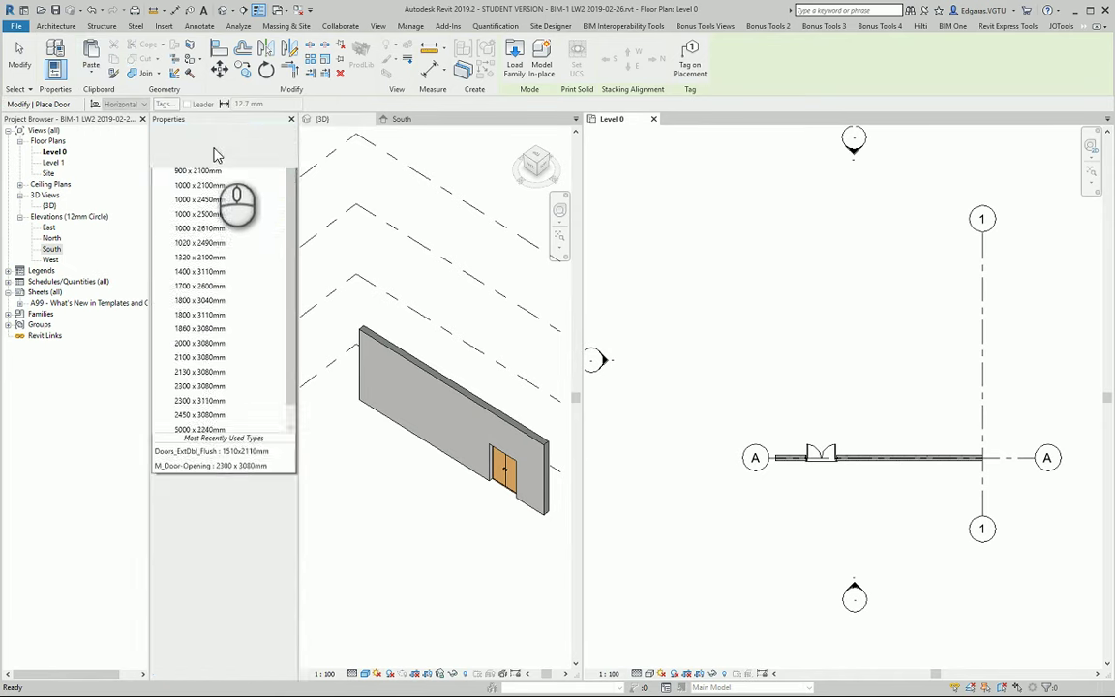
scroll(223, 261, up, 5)
click(201, 291)
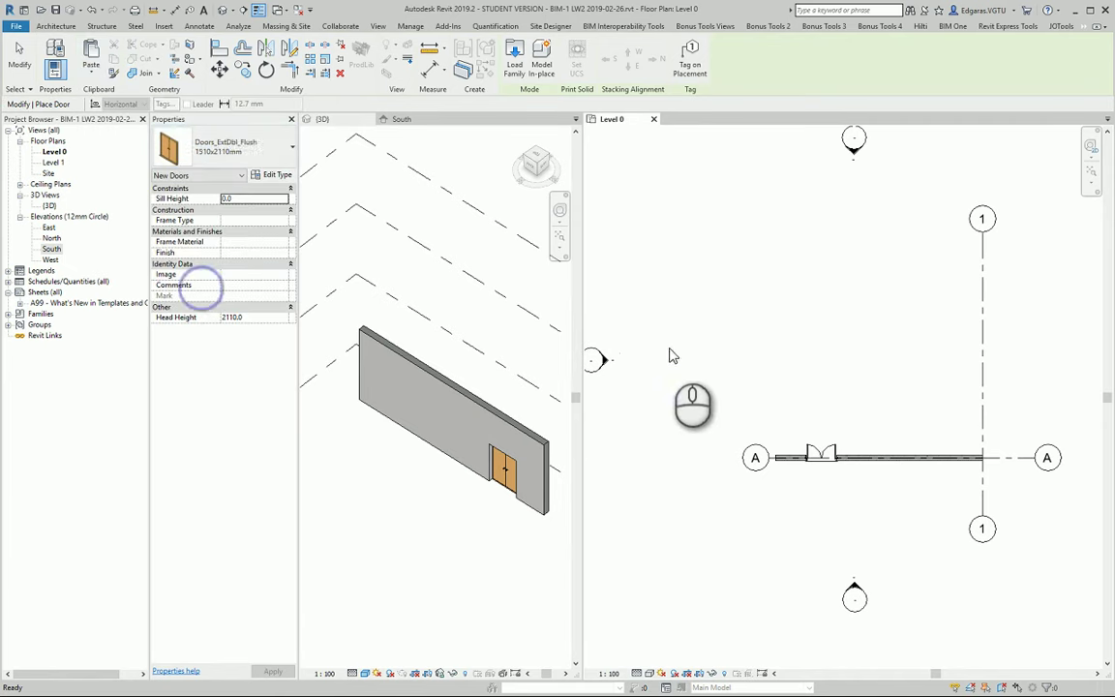
click(877, 462)
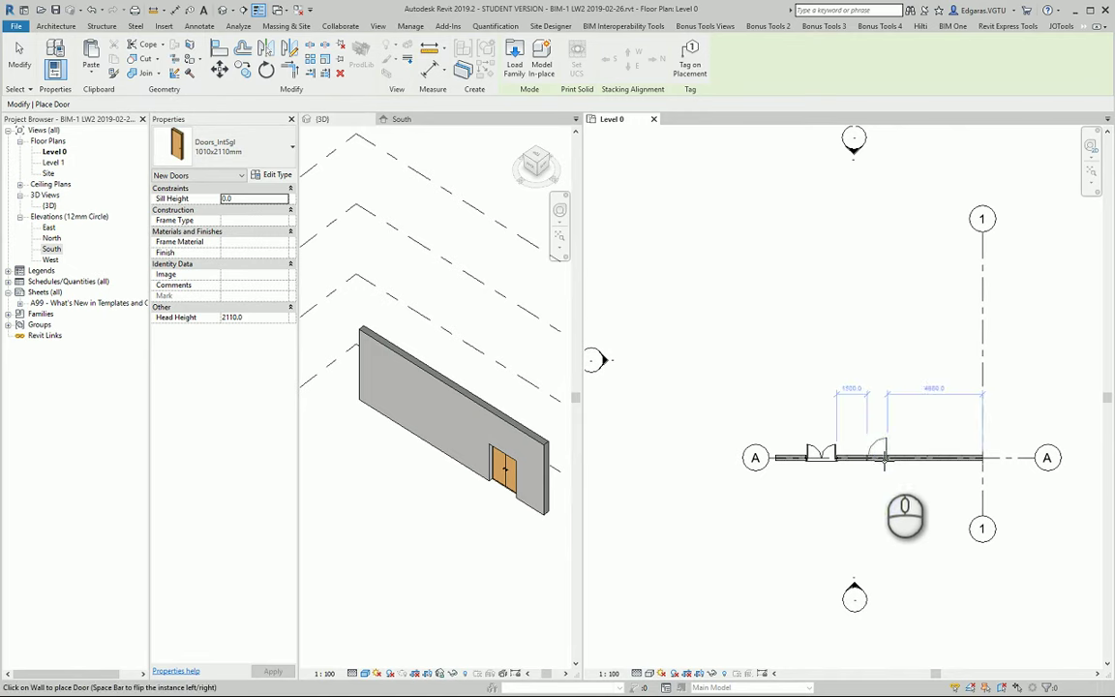
click(884, 456)
scroll(952, 442, up, 4)
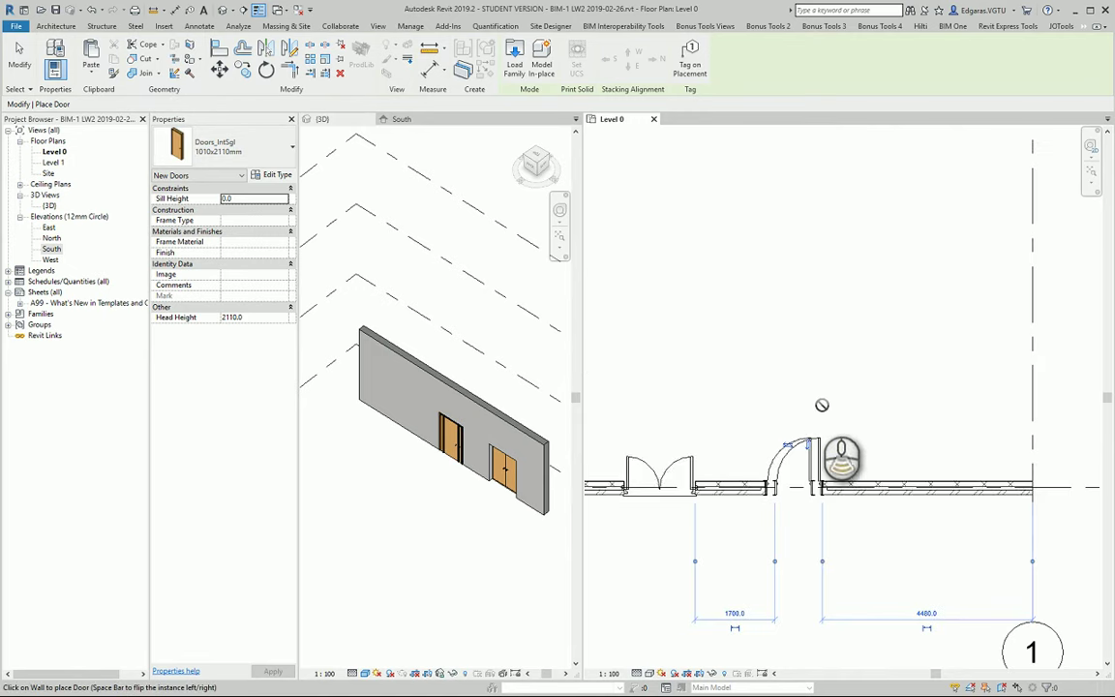
scroll(845, 445, down, 2)
scroll(846, 469, up, 2)
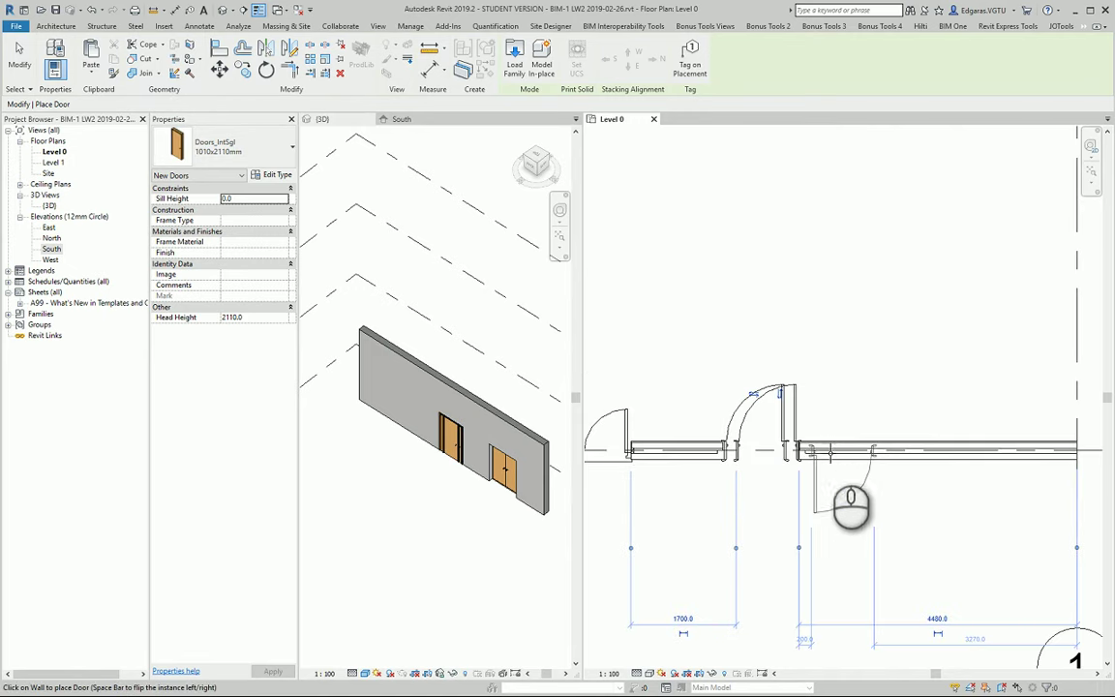
key(Escape)
key(Escape)
- Set the gap between the single door and the double door to 1500 mm
click(790, 416)
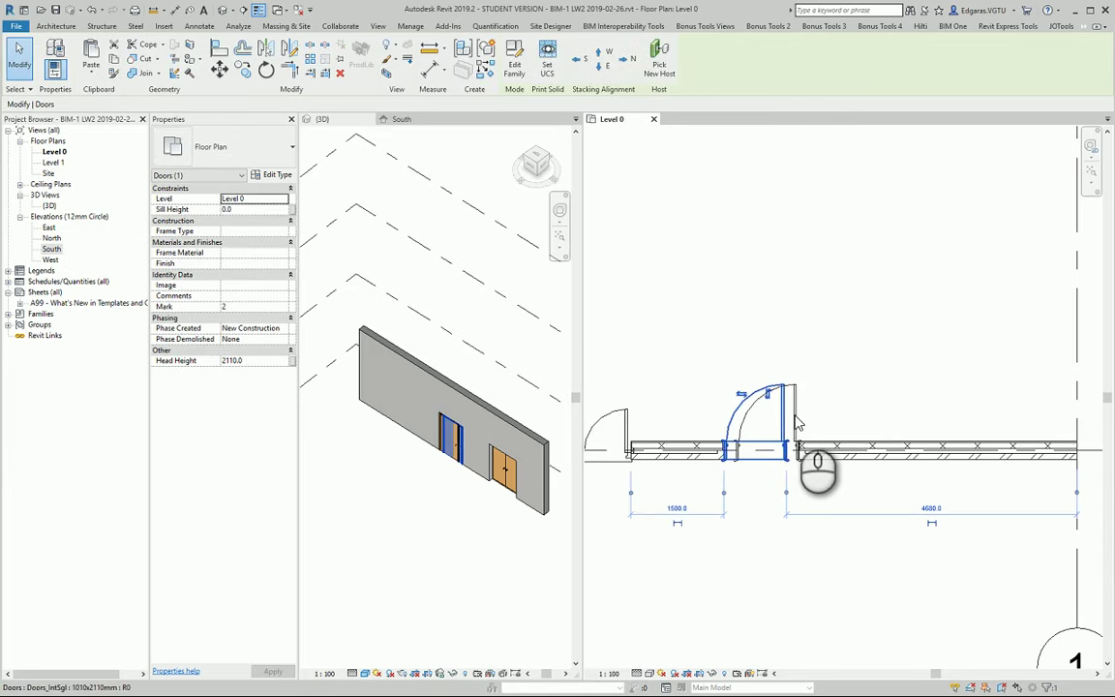
drag(797, 423, 809, 423)
click(680, 508)
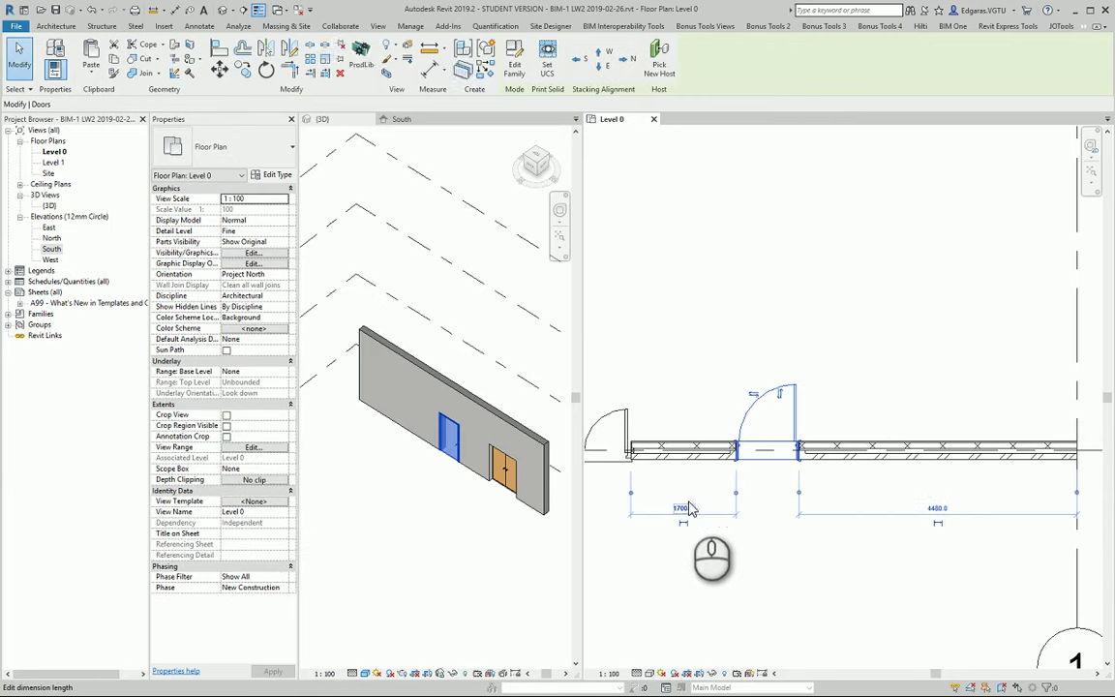
click(683, 508)
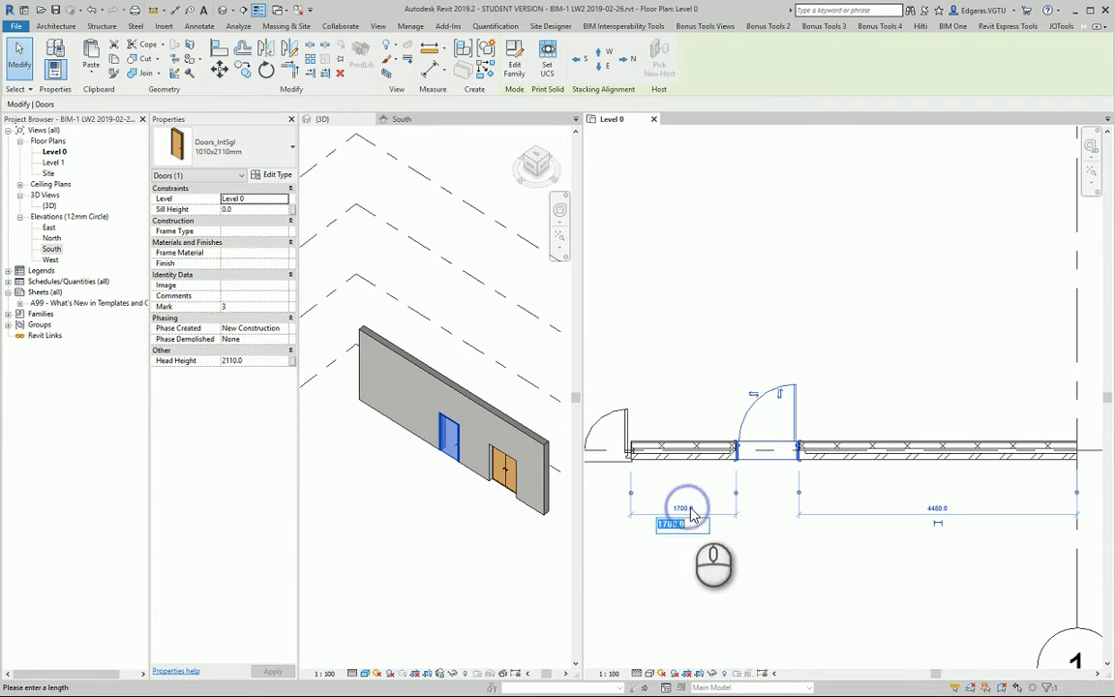
key(Return)
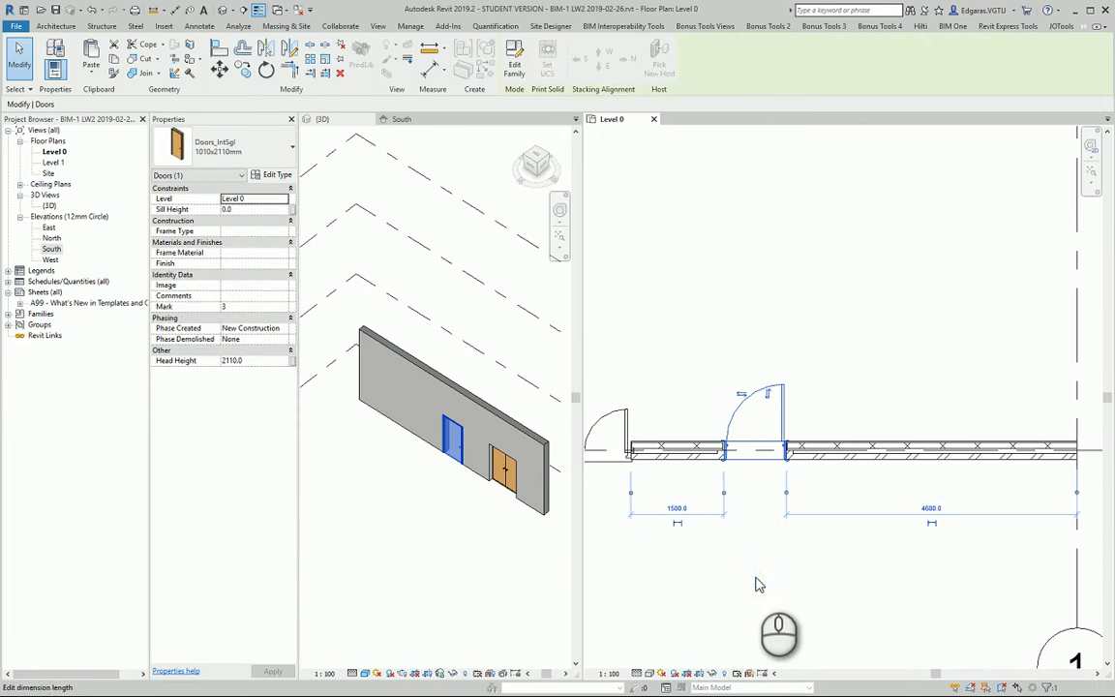
click(755, 581)
scroll(881, 339, up, 2)
- Flip the single interior door's hinge side and facing so it swings below the wall
click(787, 387)
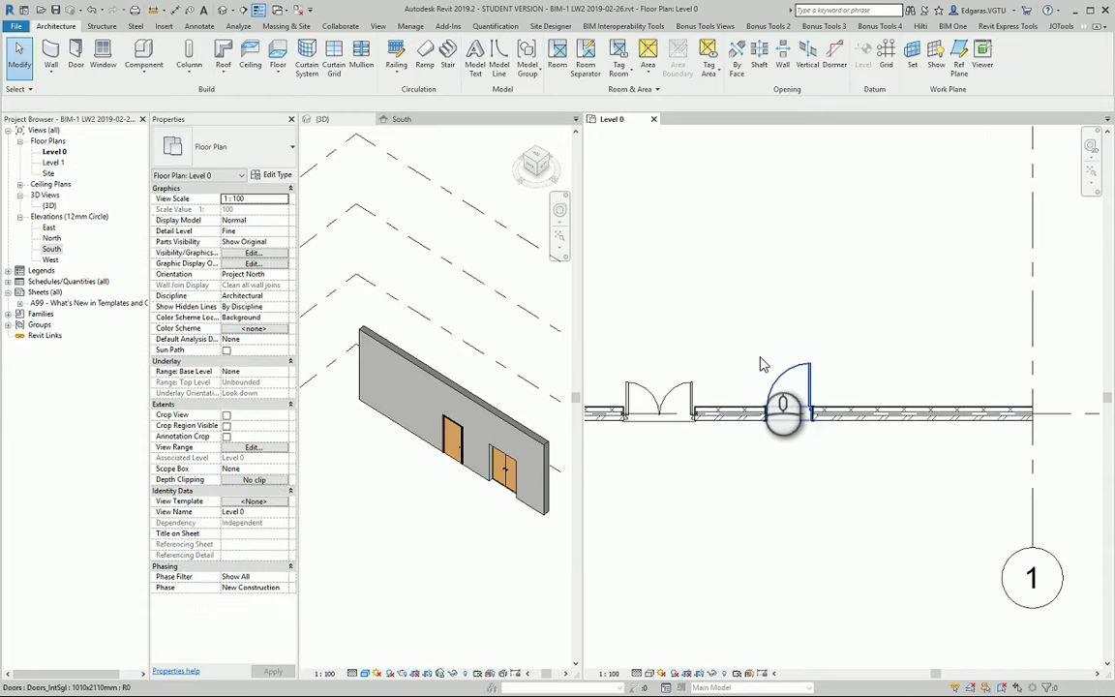
scroll(793, 382, up, 1)
click(783, 371)
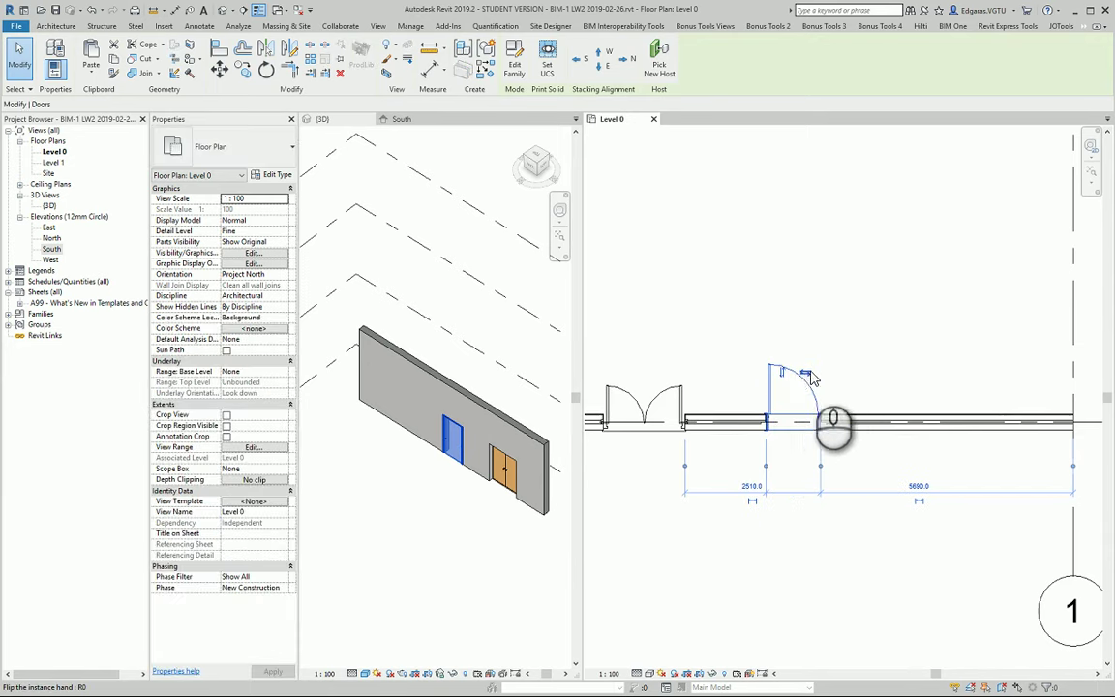
click(784, 373)
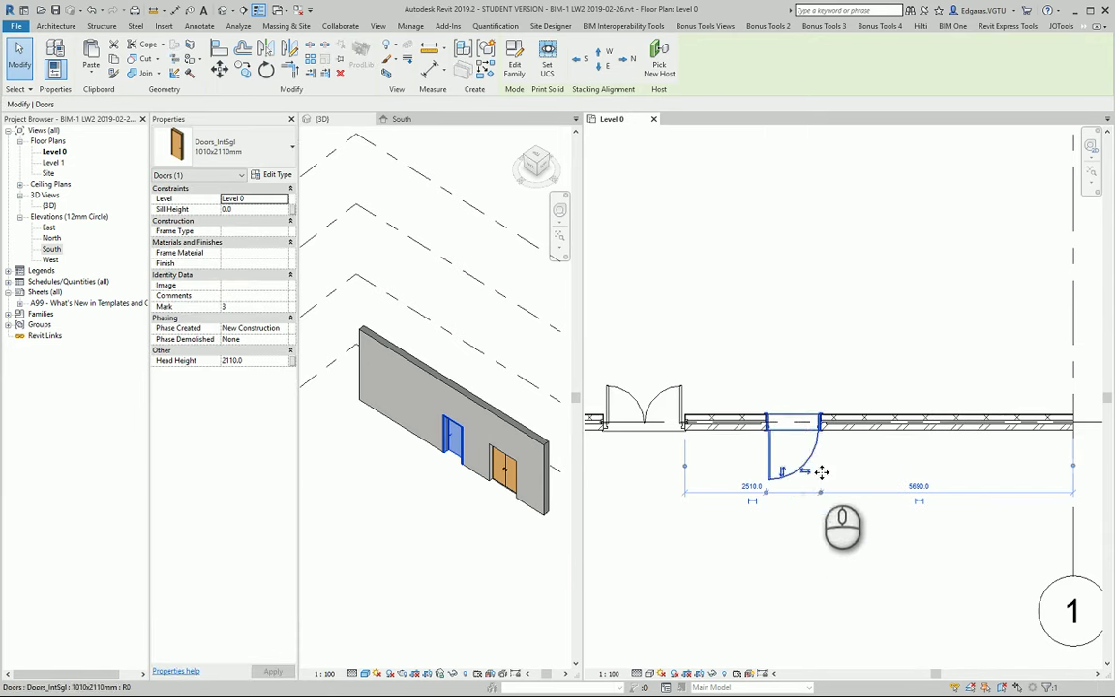
click(803, 555)
scroll(858, 450, down, 2)
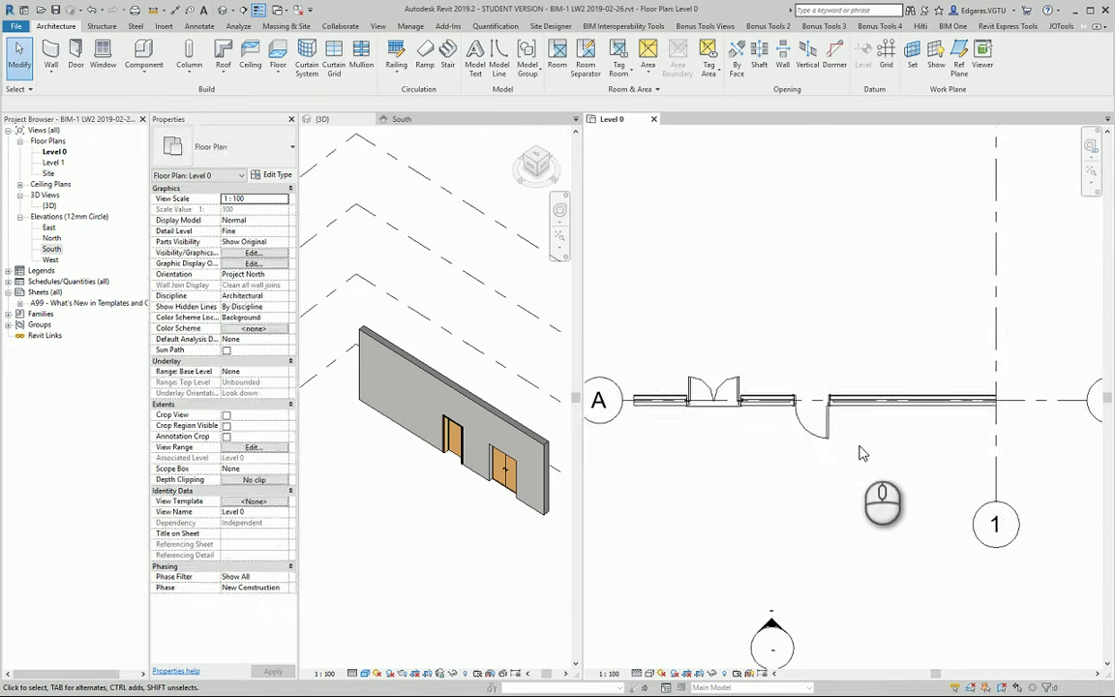
click(846, 304)
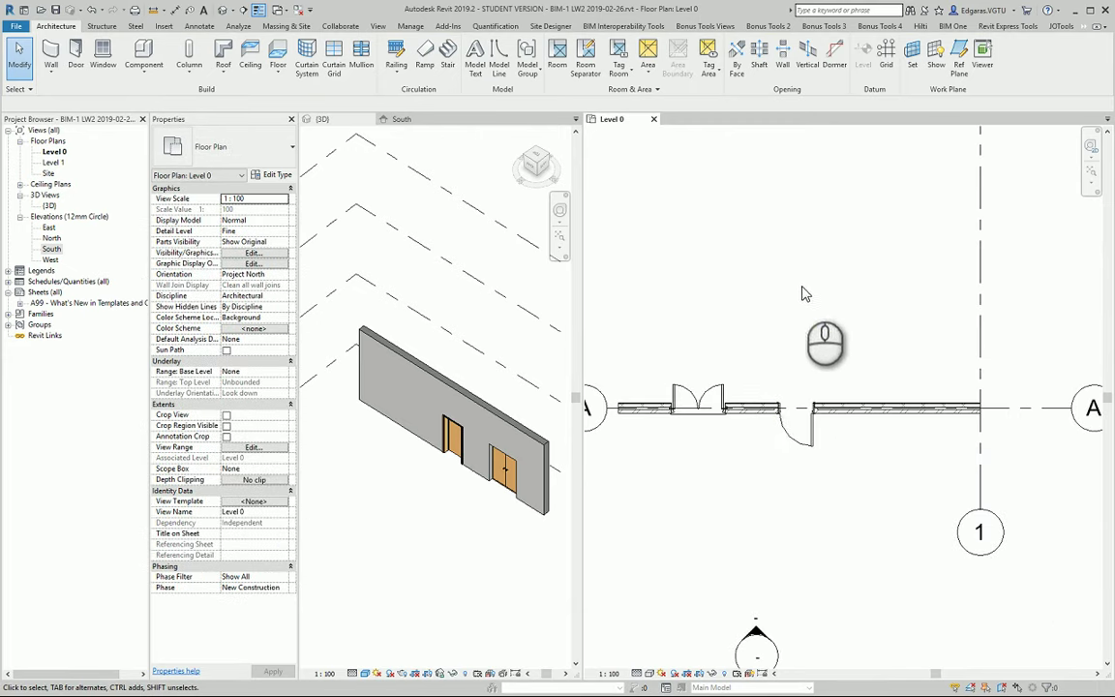
click(789, 338)
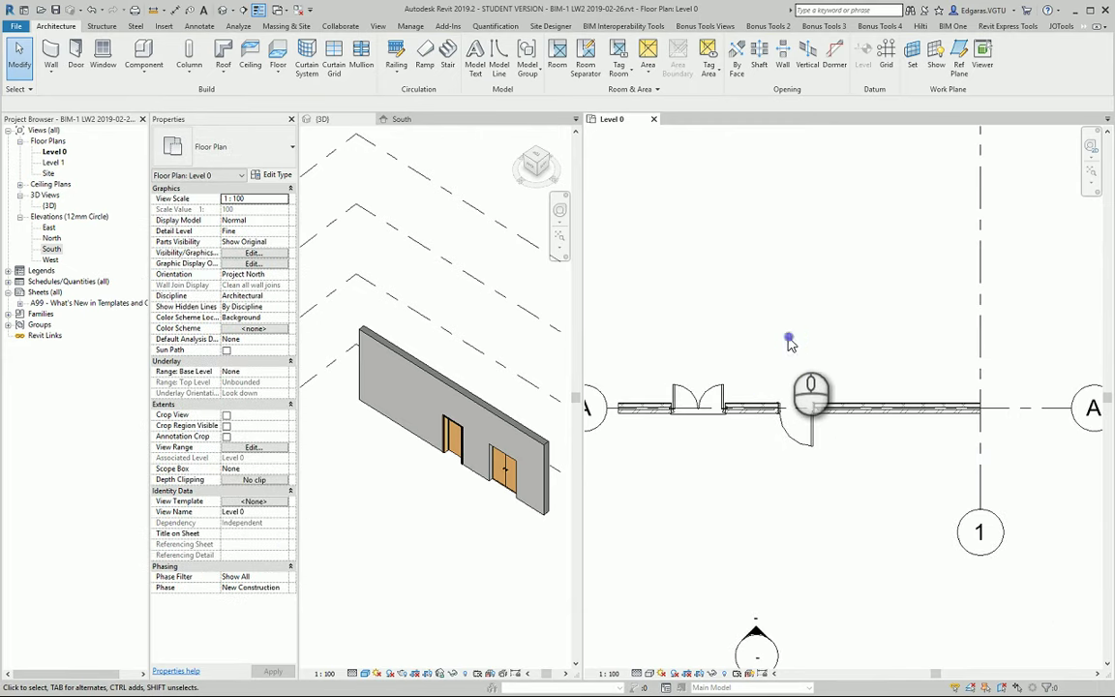
- Place an M_Door-Opening 2100 x 3080mm opening in the wall right of the interior door
click(77, 58)
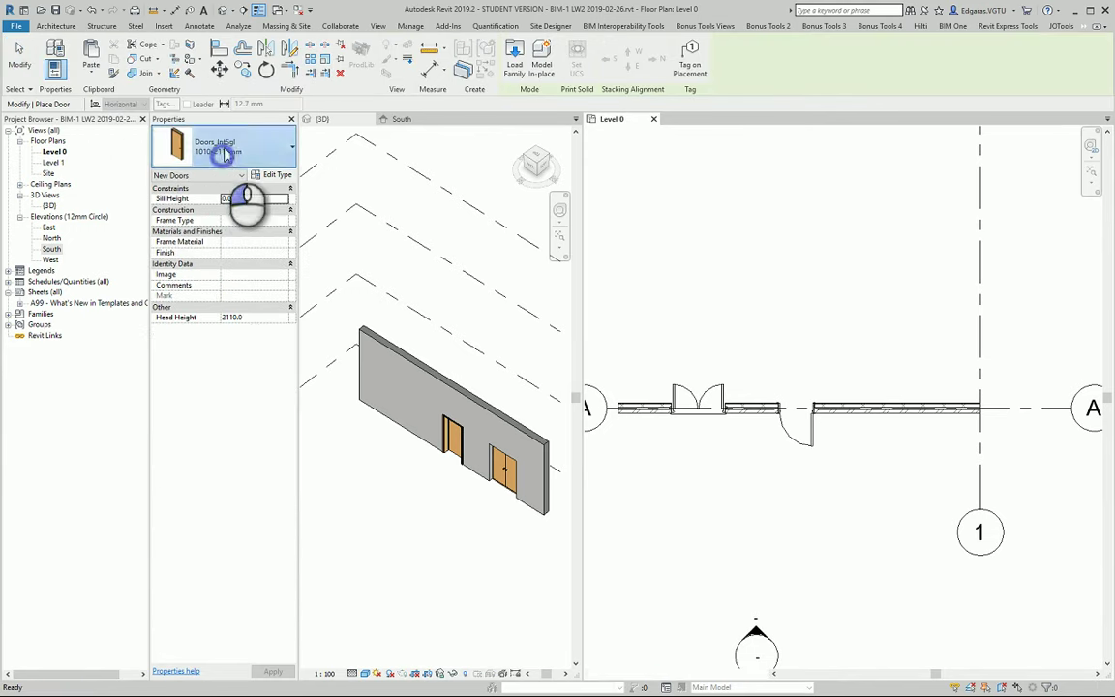
click(224, 153)
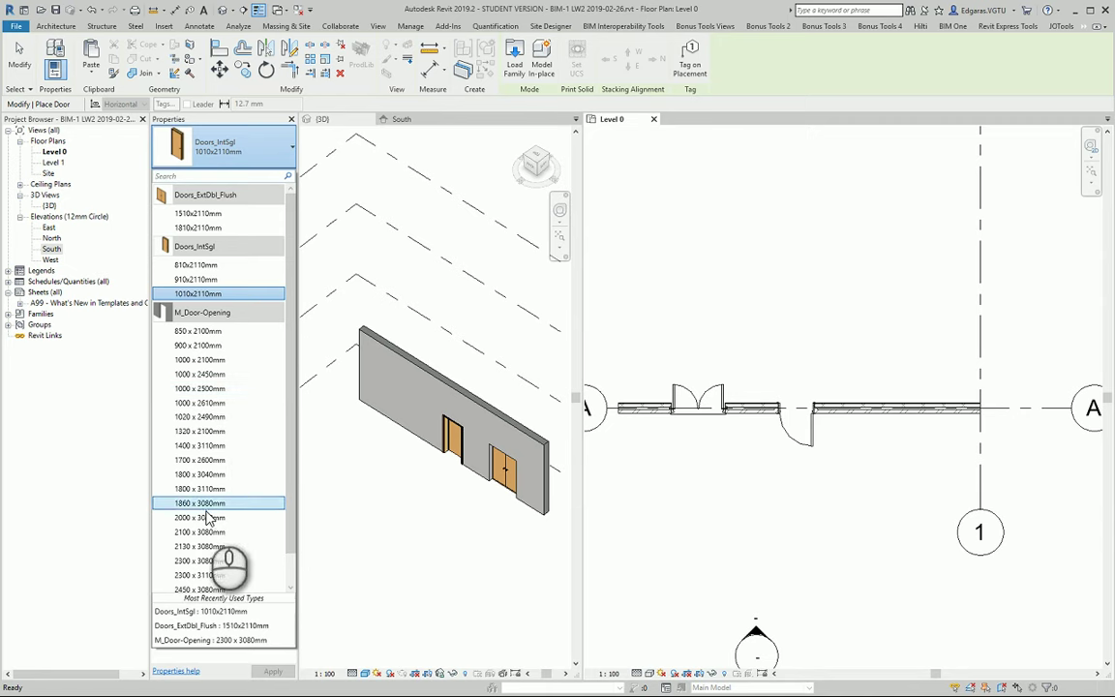
click(200, 531)
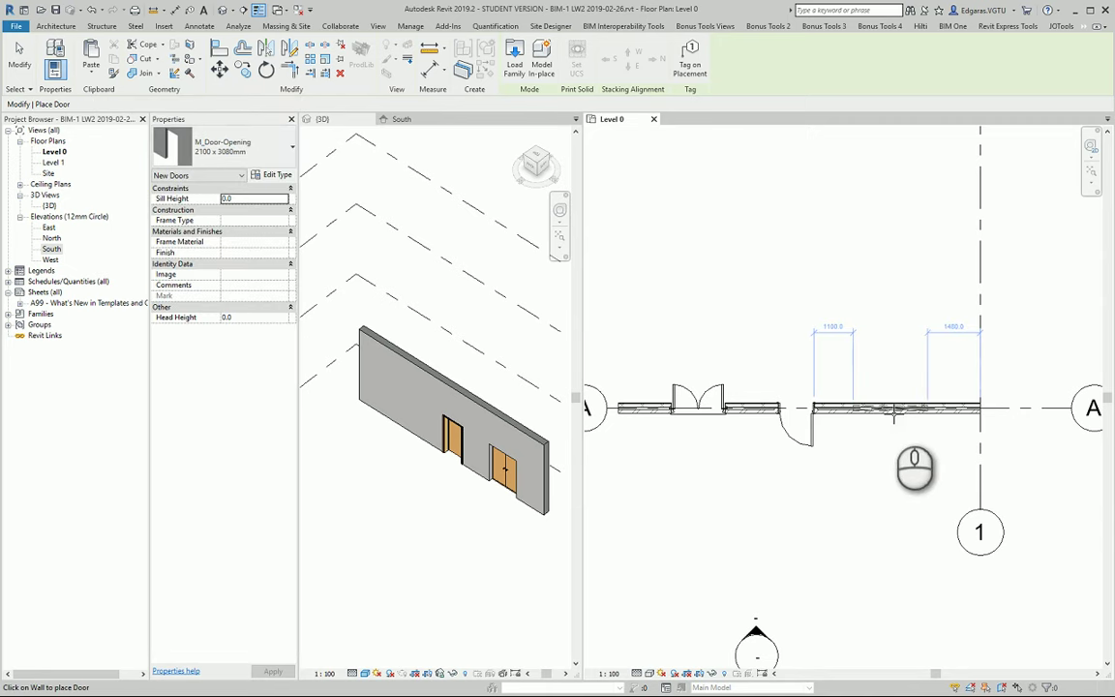
click(889, 409)
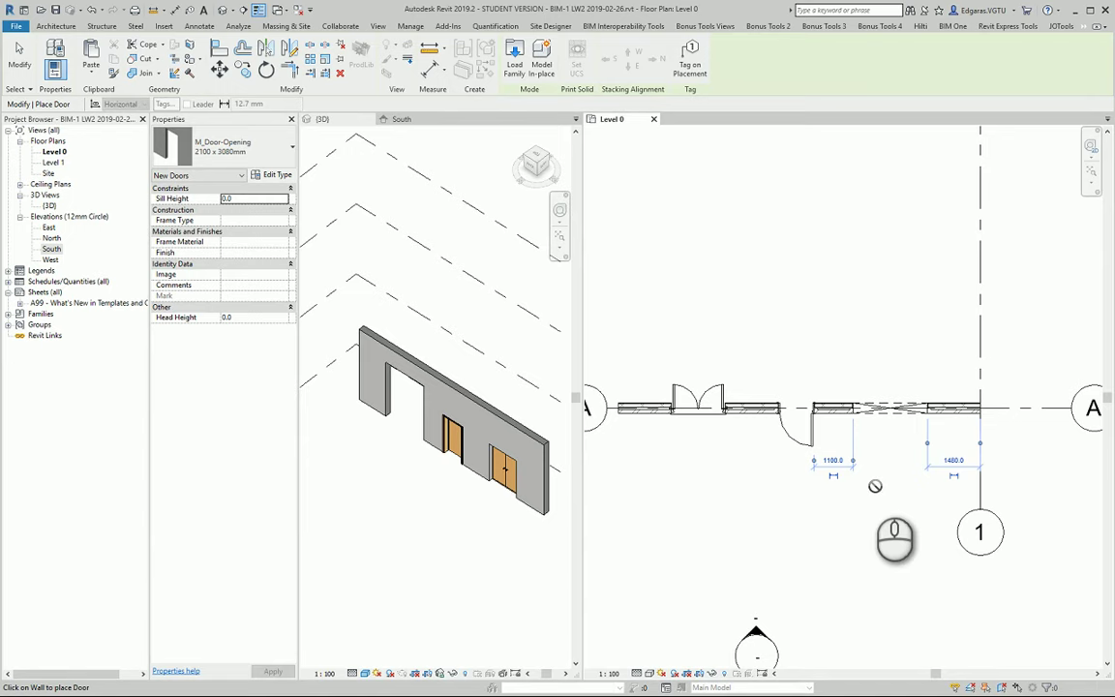
key(Escape)
key(Escape)
- Check the new opening and both doors in the 3D view from the front
scroll(910, 461, up, 2)
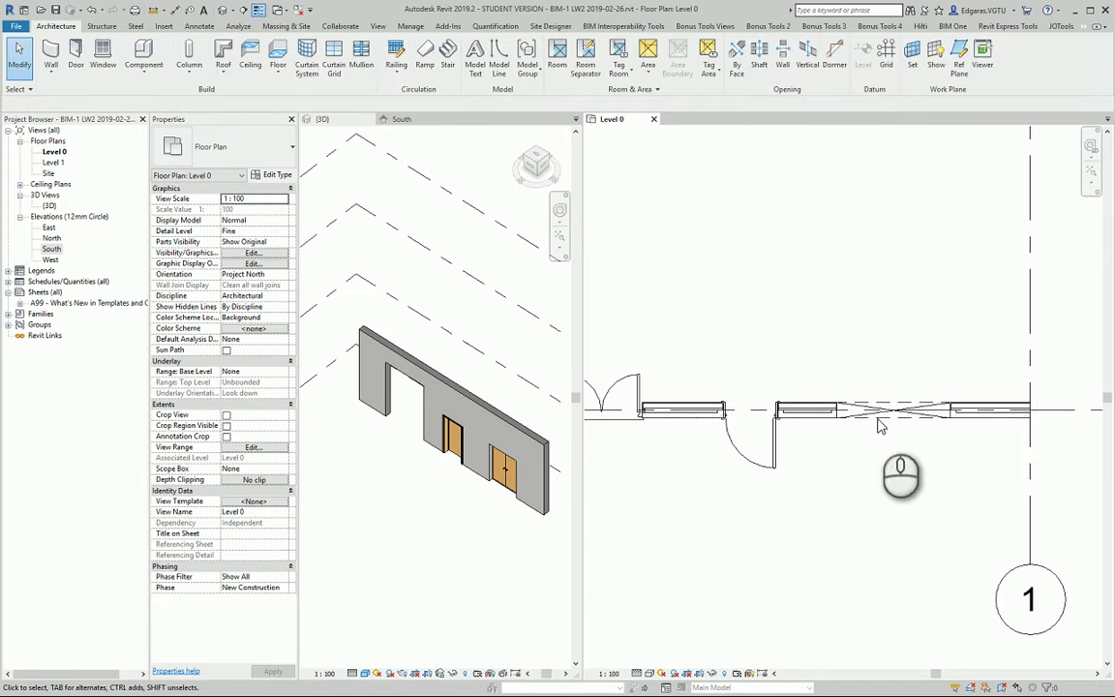
click(448, 513)
scroll(401, 409, up, 3)
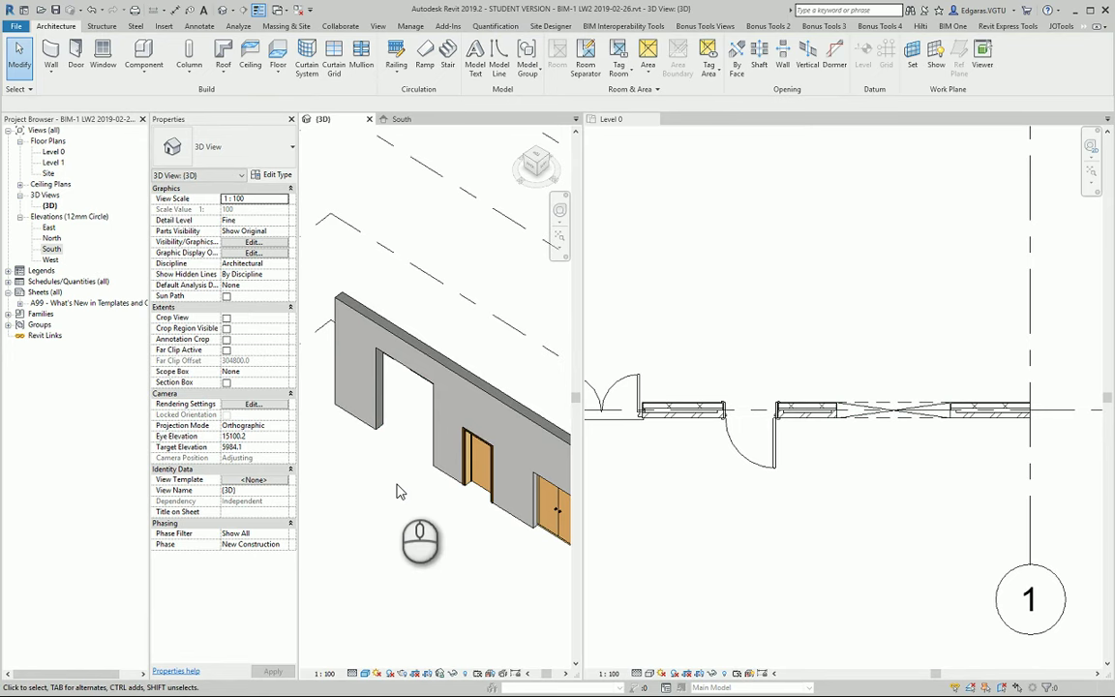
click(381, 370)
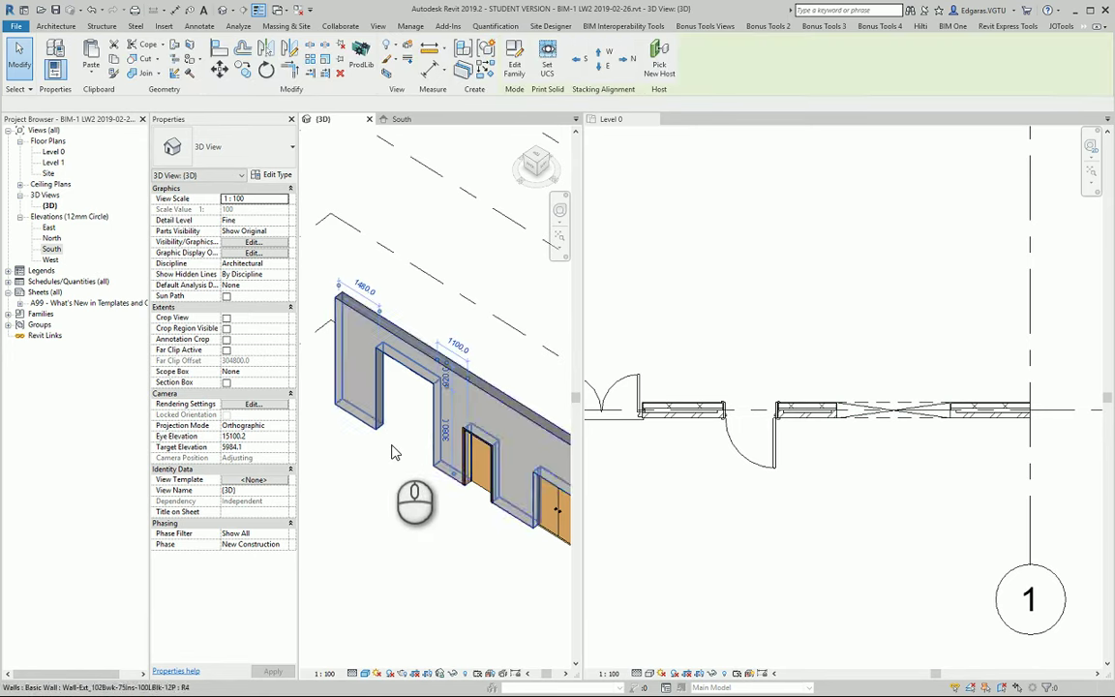
click(402, 502)
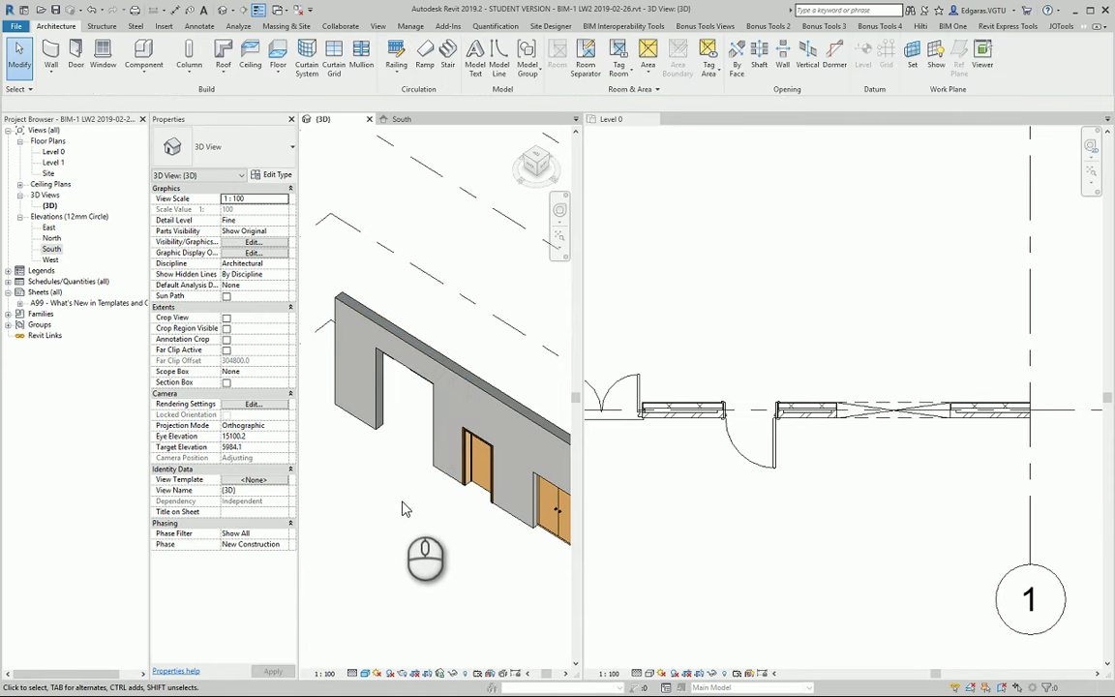
shift+middle_drag(393, 481, 494, 445)
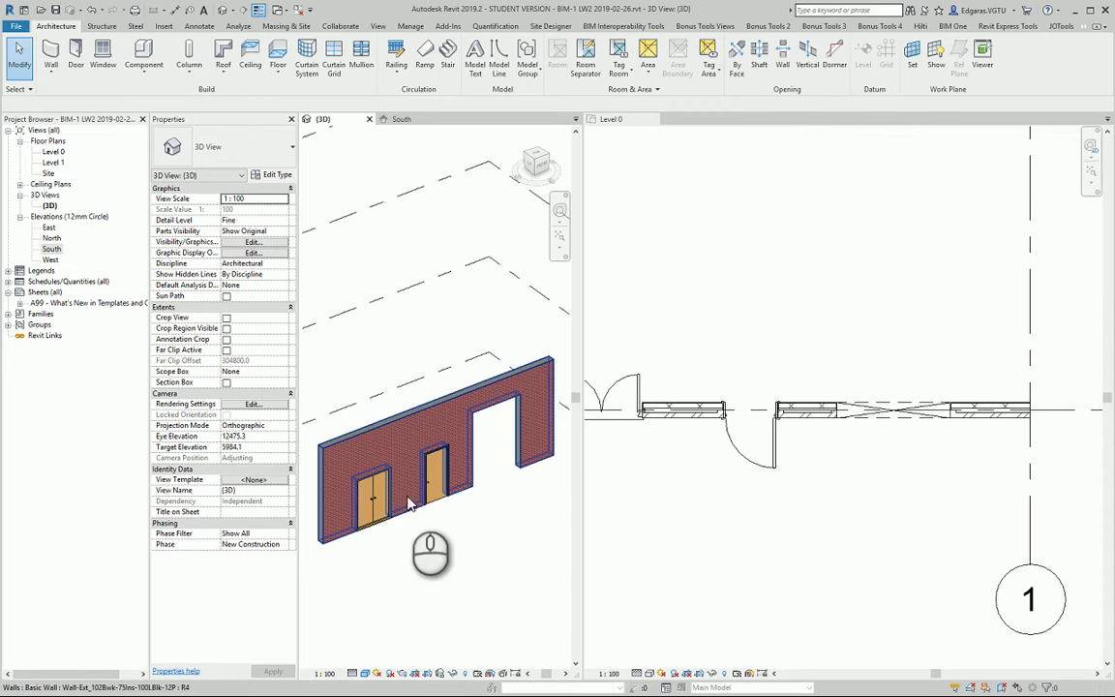
scroll(397, 522, up, 3)
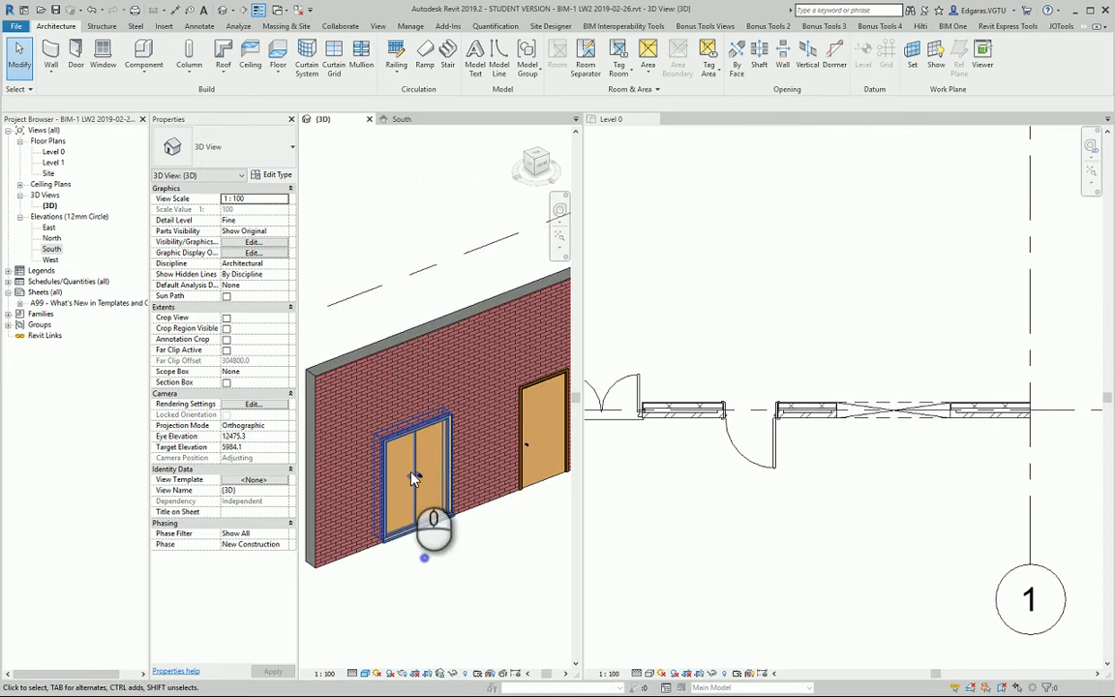
shift+middle_drag(487, 495, 411, 516)
scroll(410, 516, up, 5)
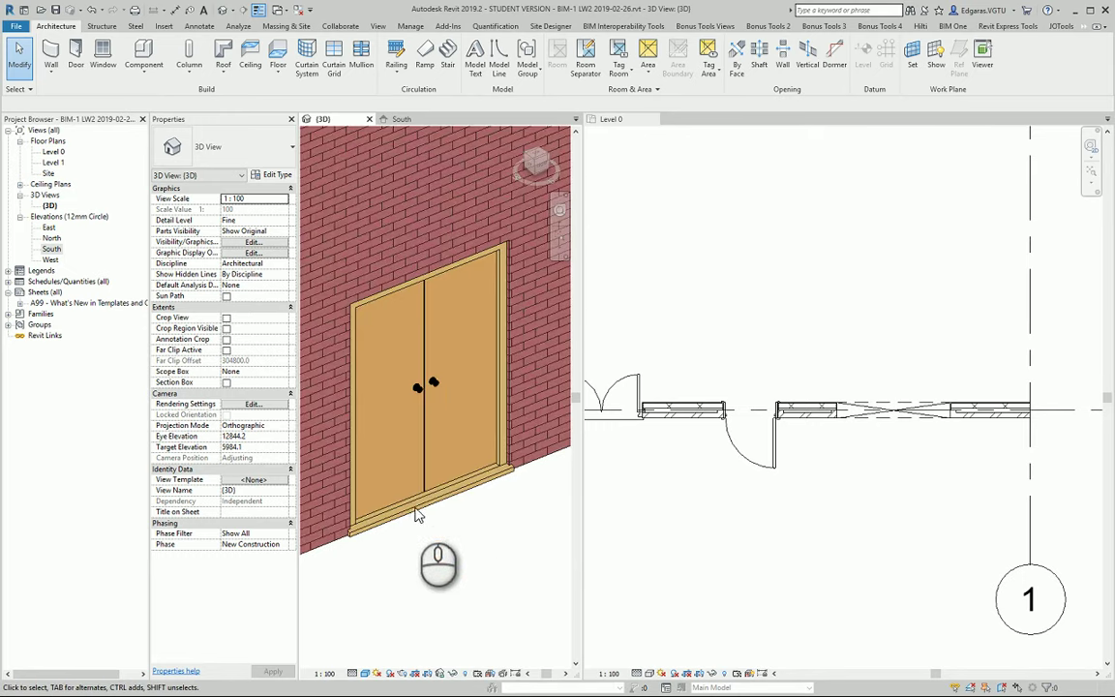
scroll(433, 547, down, 3)
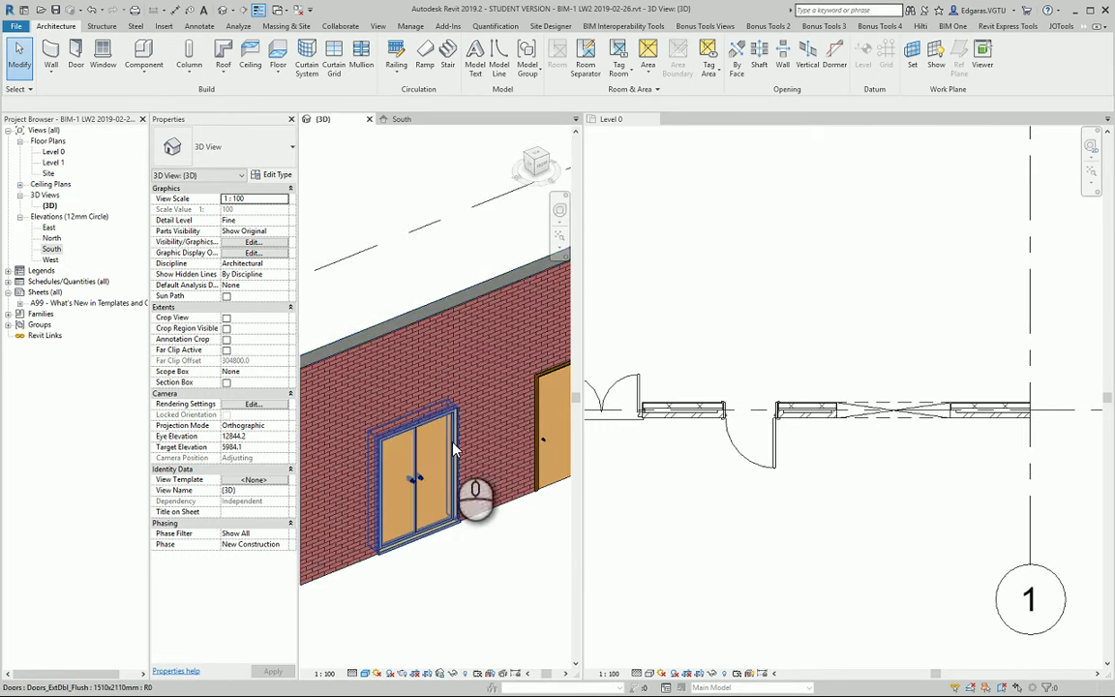
scroll(474, 484, down, 2)
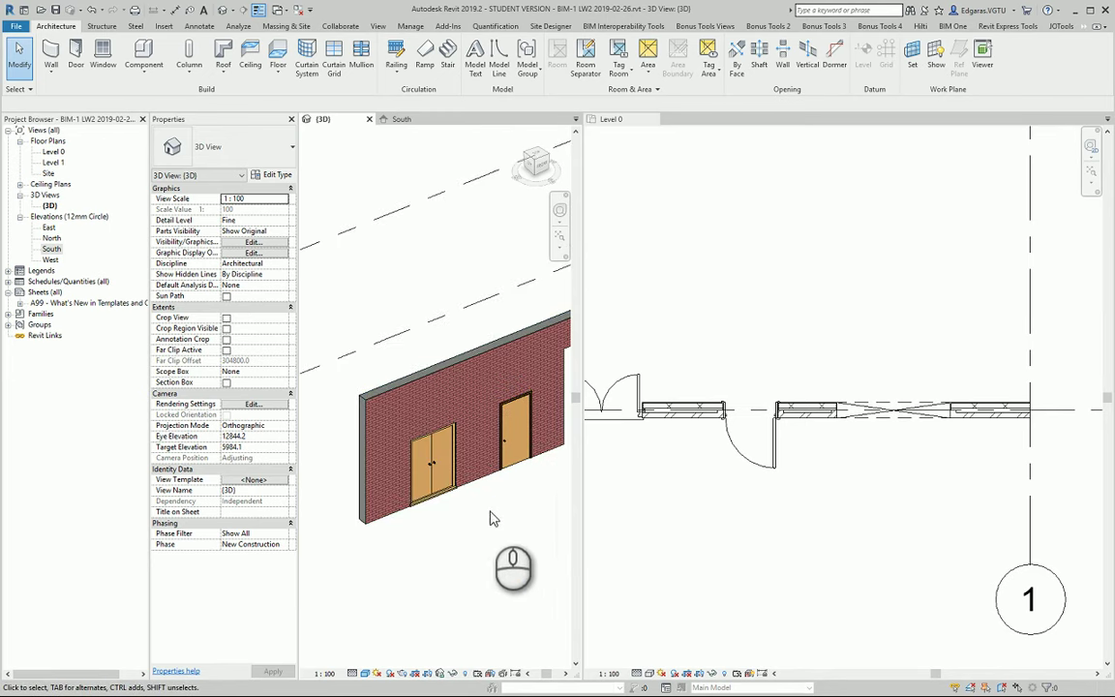
scroll(500, 513, up, 2)
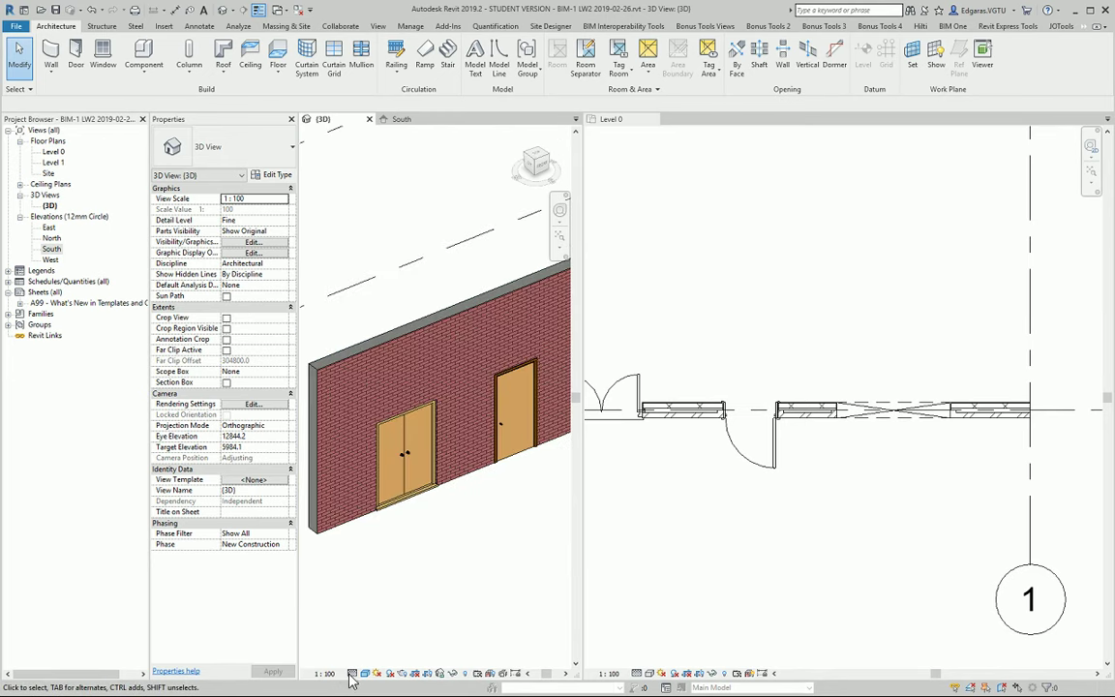
- Change the 3D view's detail level from Coarse to Fine and zoom to check the doors
click(378, 638)
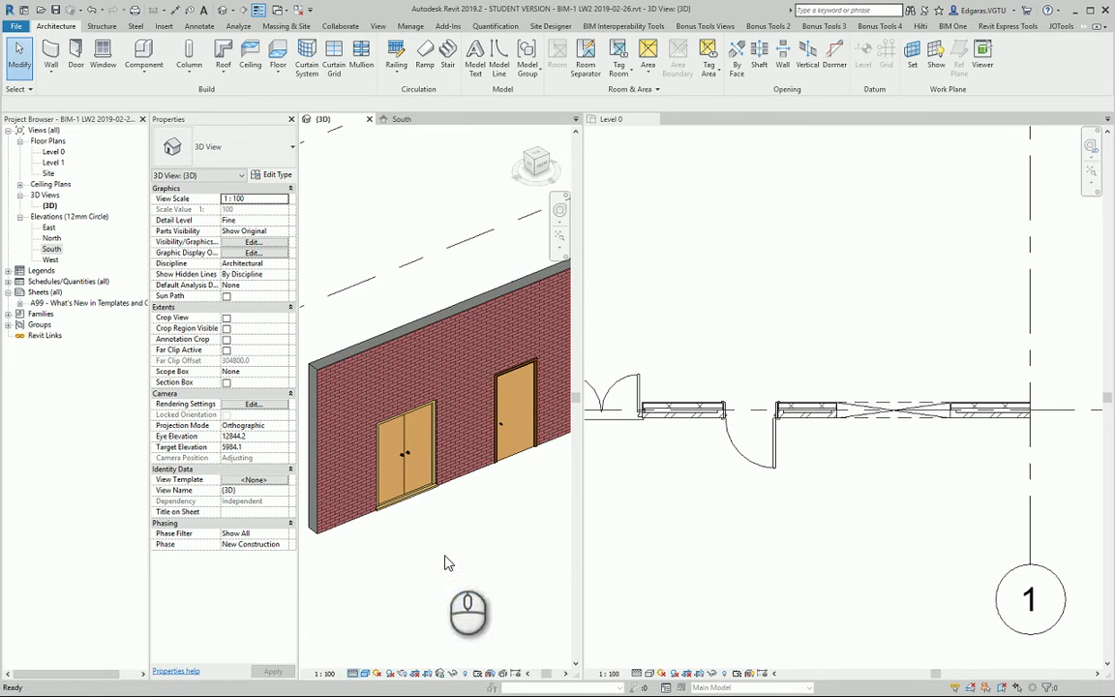
click(468, 539)
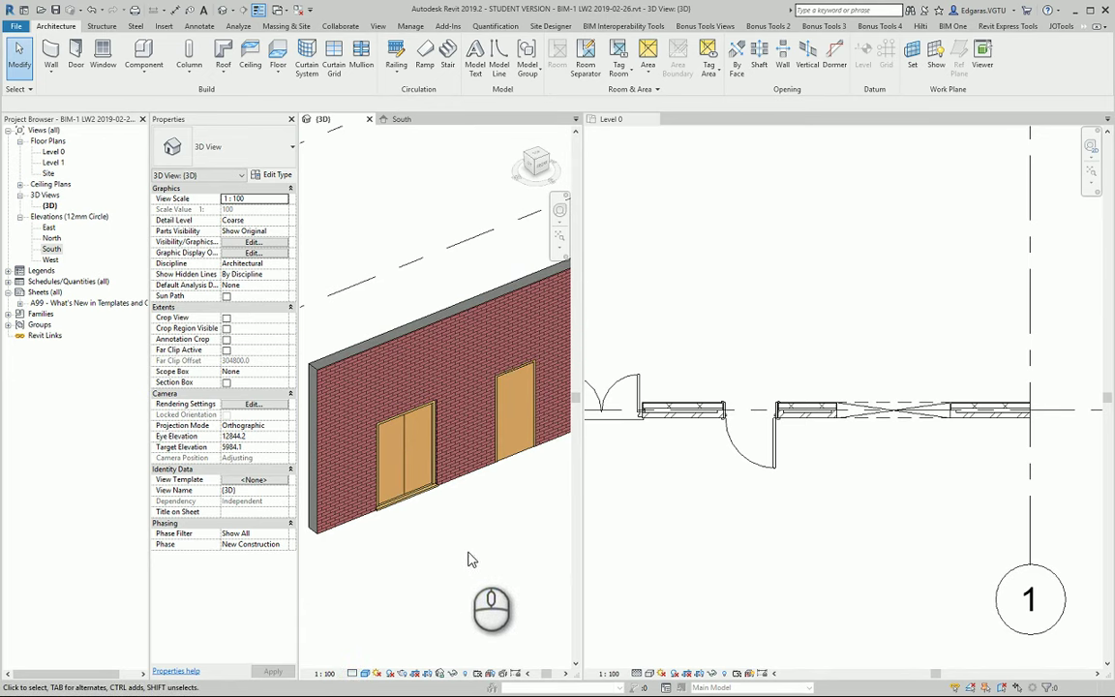
scroll(516, 438, up, 2)
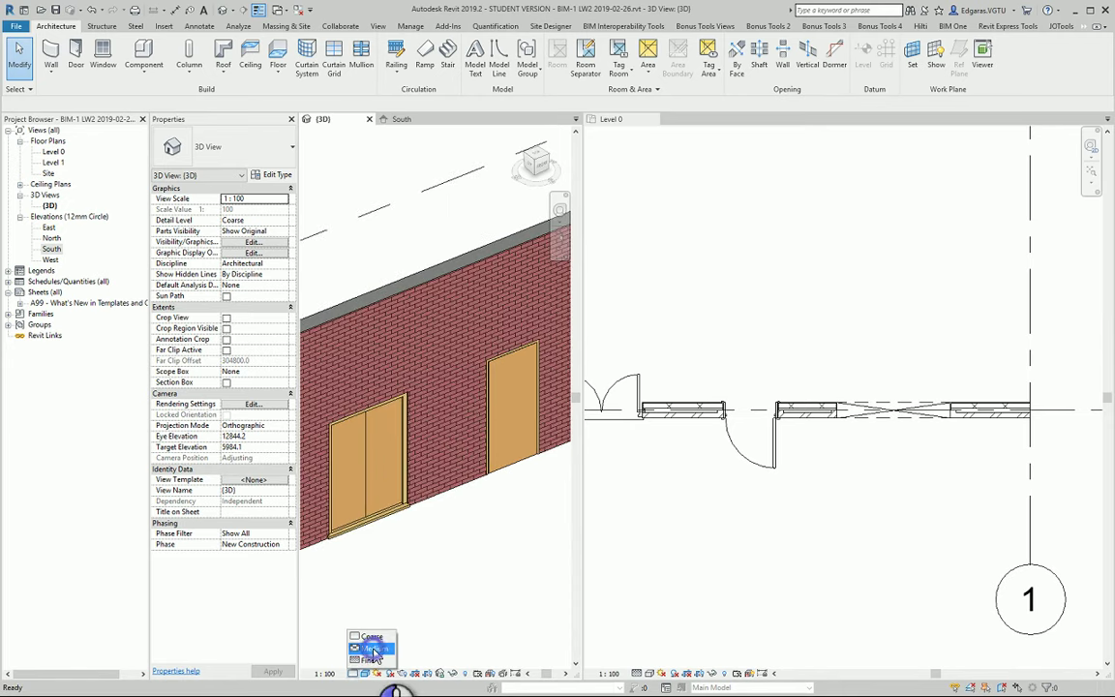
click(373, 661)
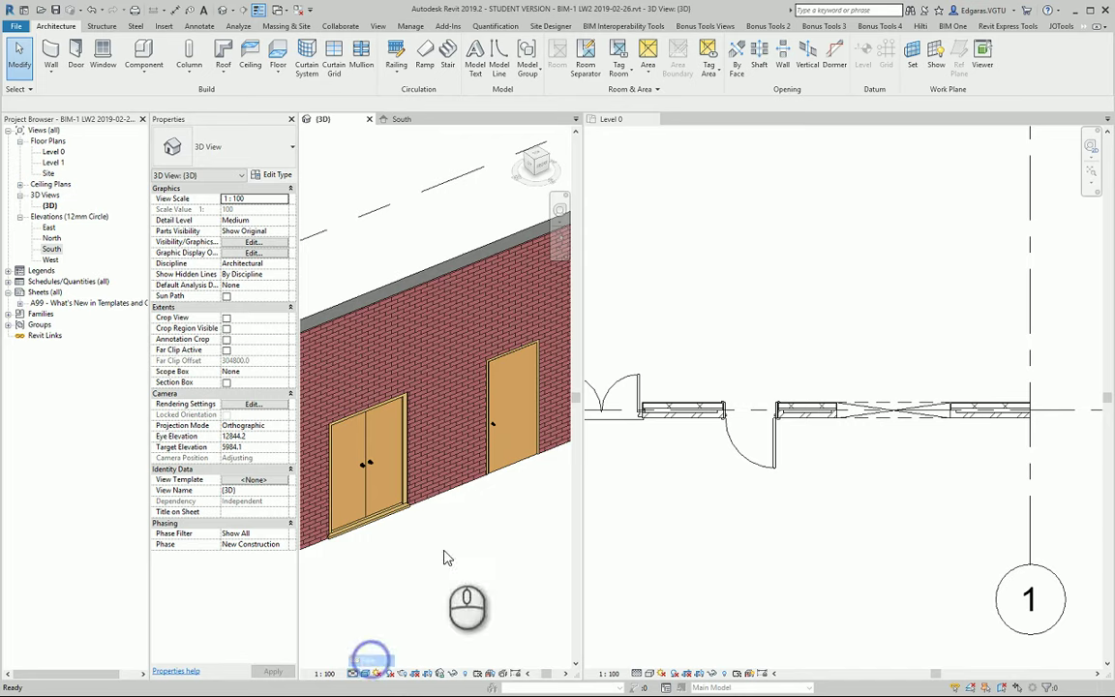
scroll(510, 498, up, 3)
scroll(465, 416, up, 2)
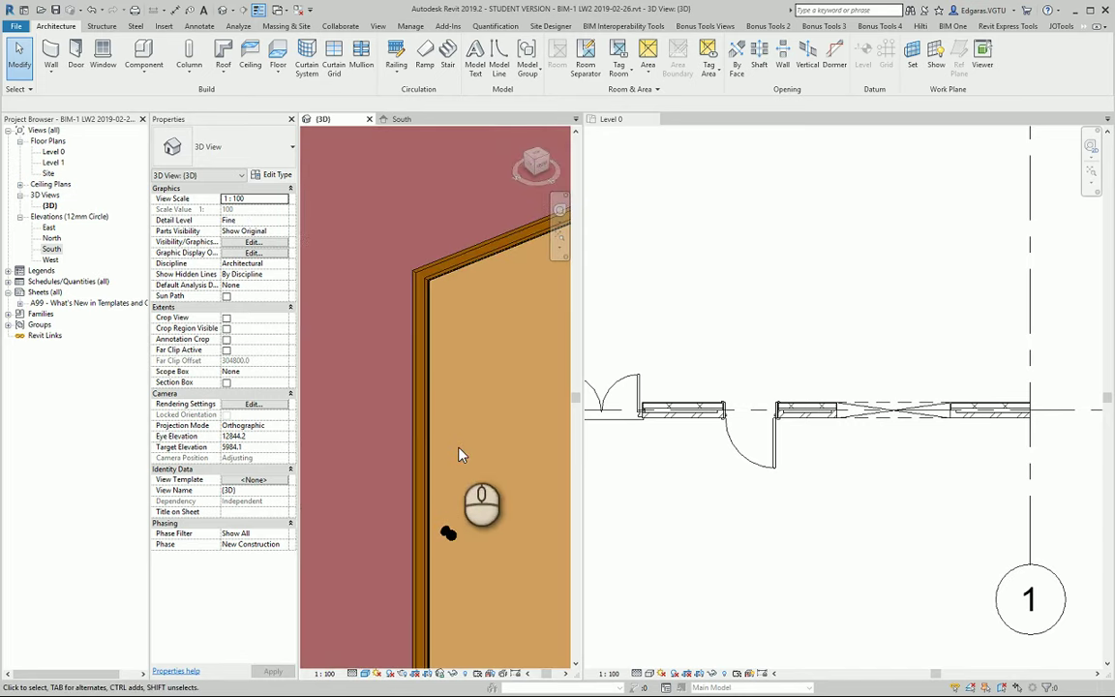
scroll(449, 288, down, 1)
scroll(407, 465, down, 3)
scroll(422, 503, down, 3)
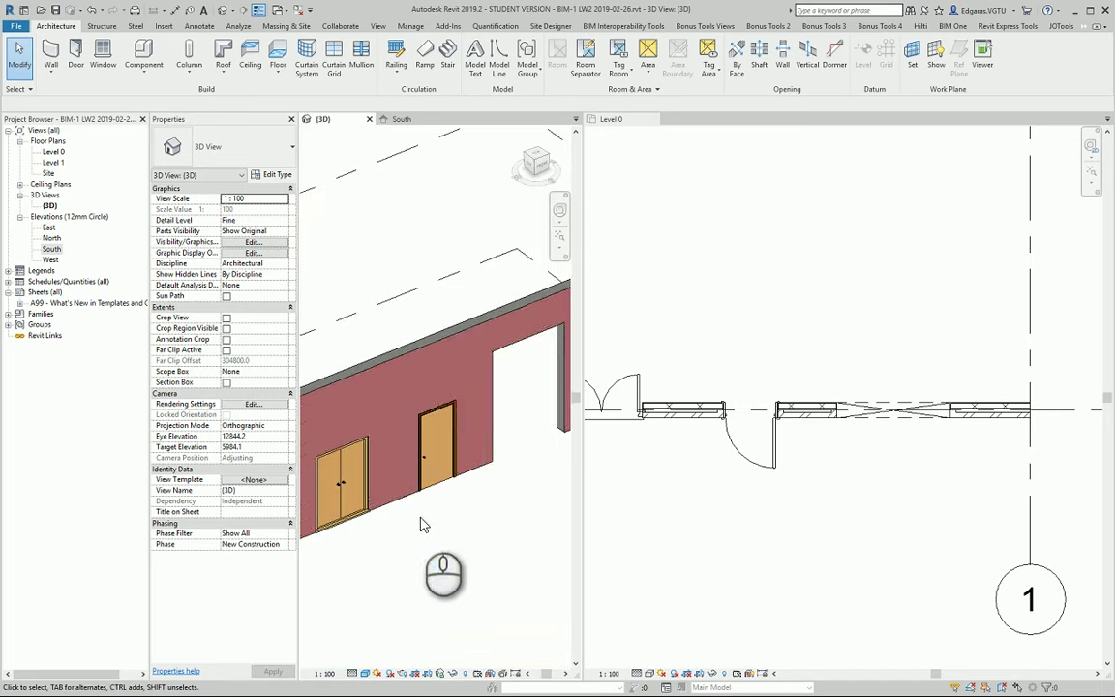
scroll(428, 524, down, 2)
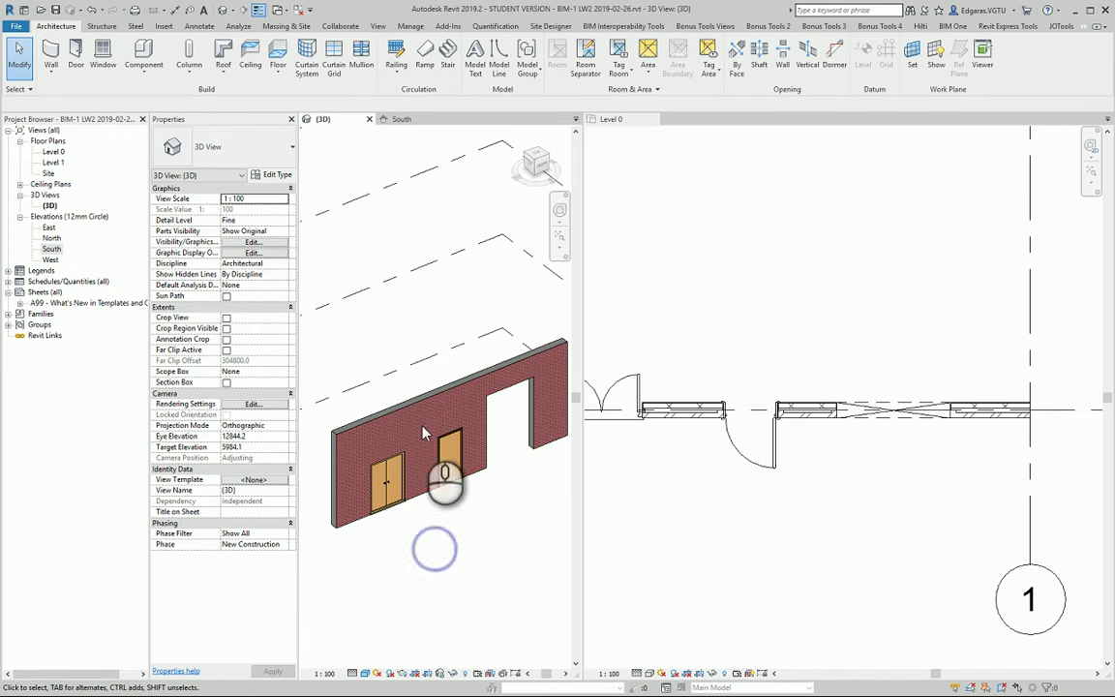
- Pick Door_Internal_Safehinge_Symphony_Single_Leaf.rfa from the Doors library in Insert > Load Family
click(165, 27)
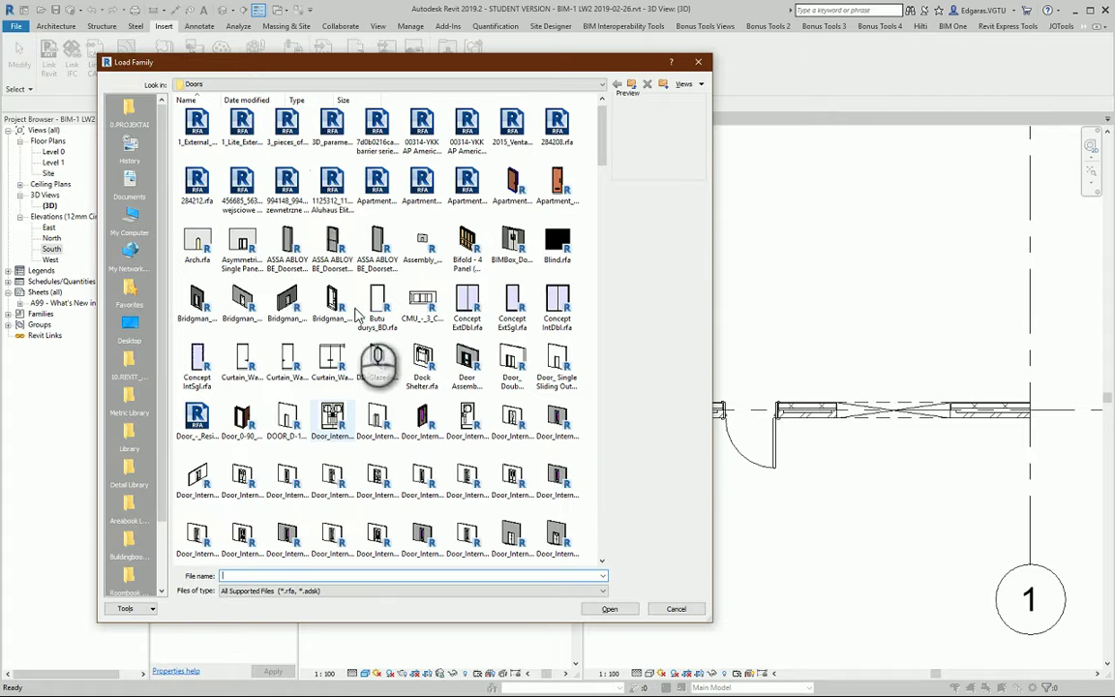
click(430, 424)
scroll(465, 474, down, 3)
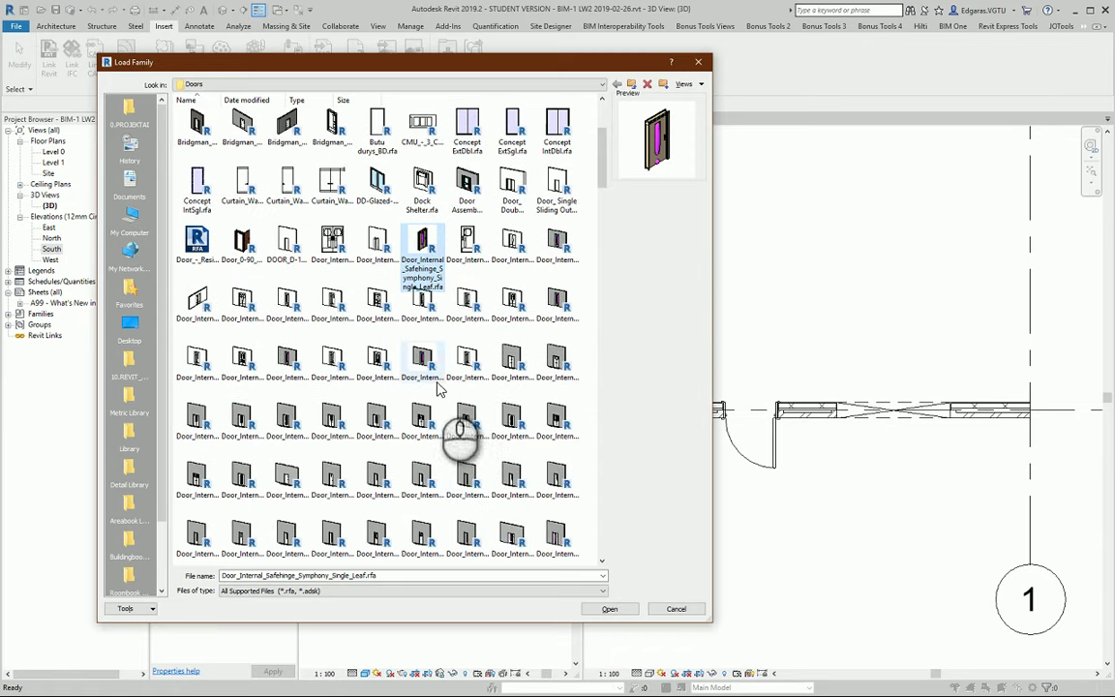
scroll(440, 363, down, 5)
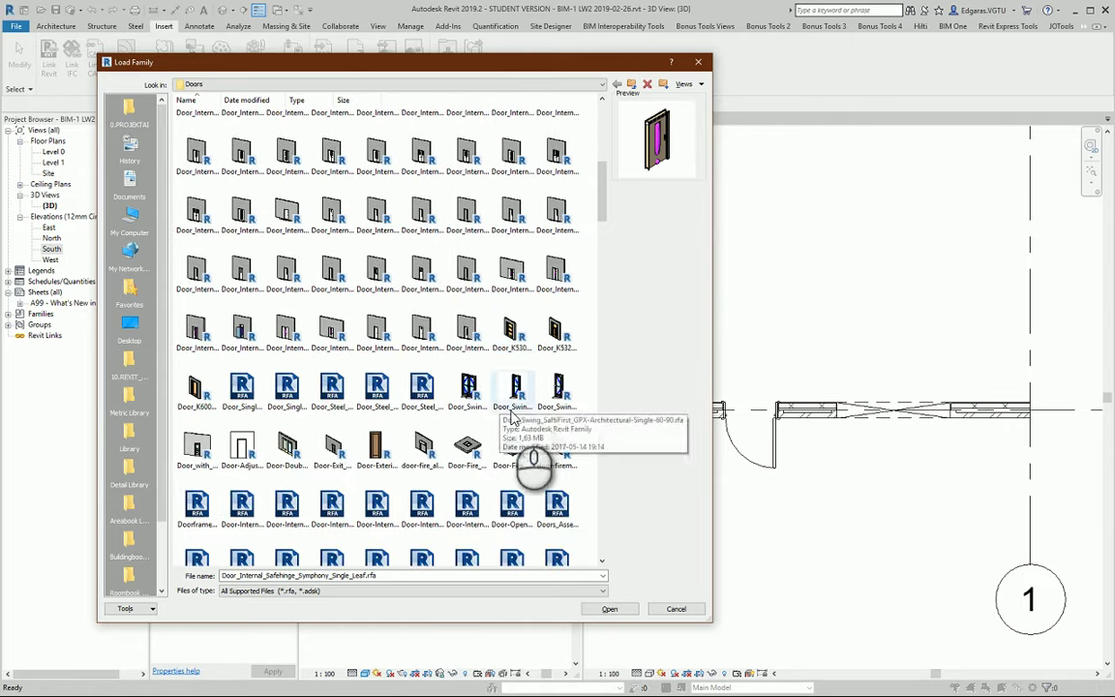
scroll(523, 426, down, 4)
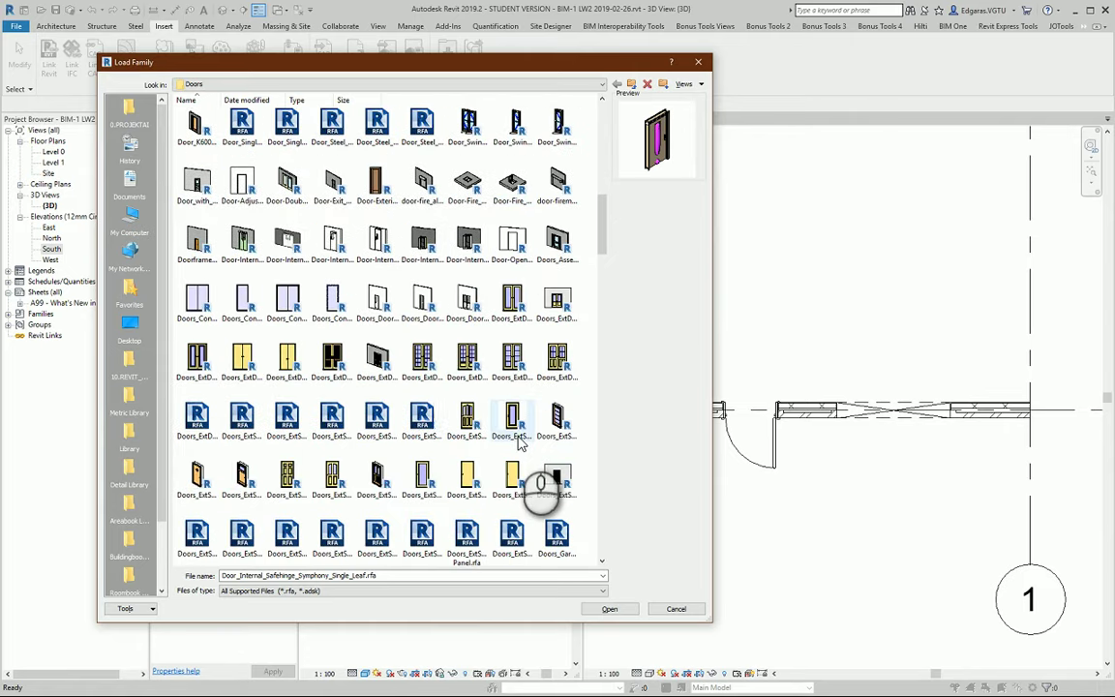
scroll(527, 441, down, 6)
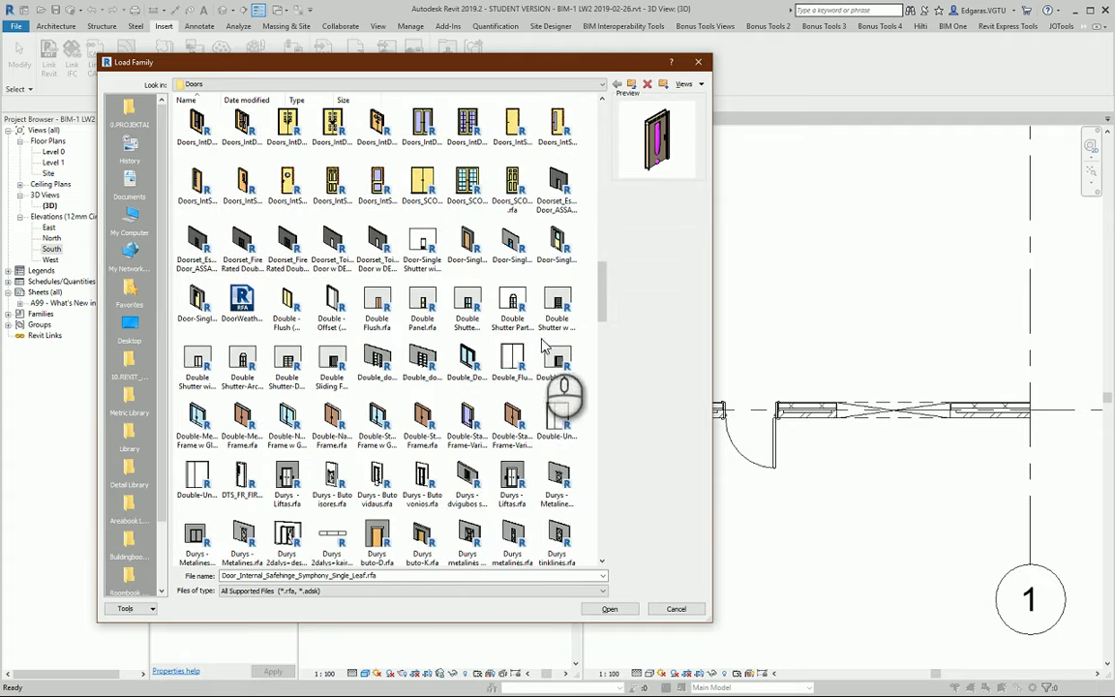
scroll(476, 450, down, 4)
scroll(475, 450, down, 3)
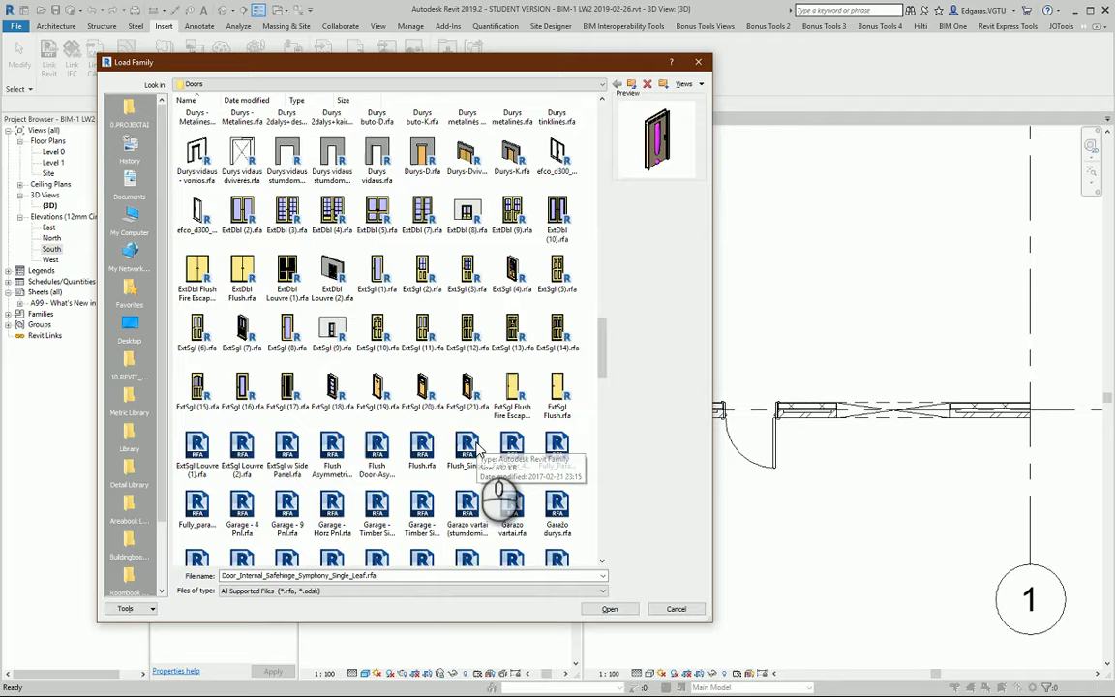
scroll(498, 490, down, 5)
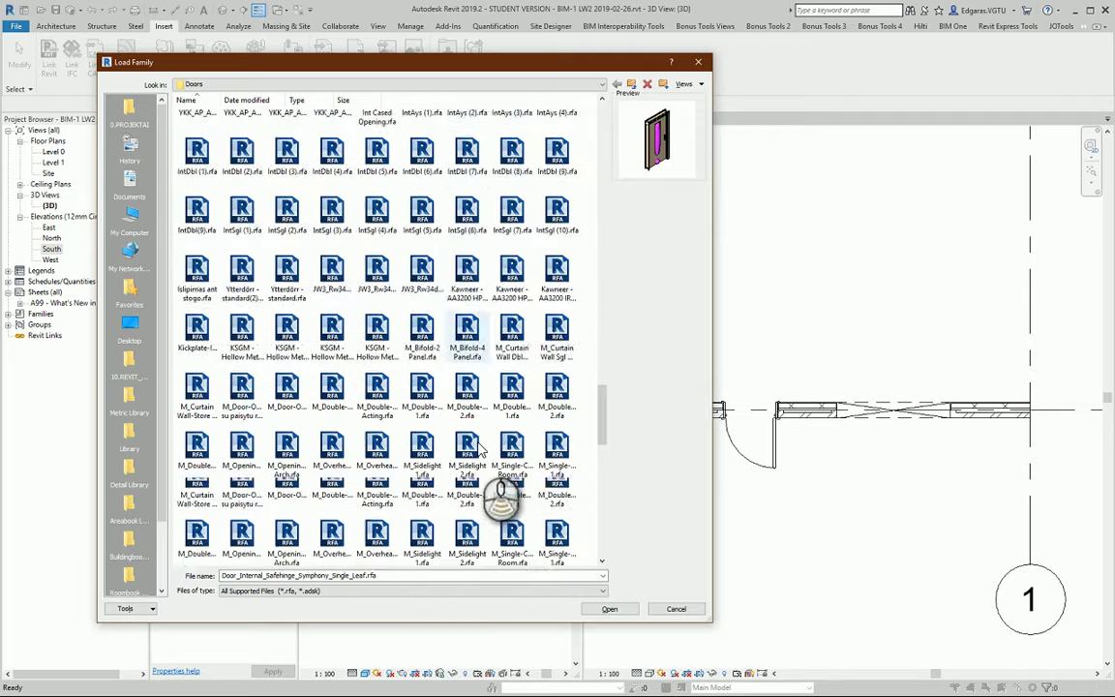
- Load the Door_Internal_Safehinge_Symphony_Single_Leaf family into the project
click(610, 610)
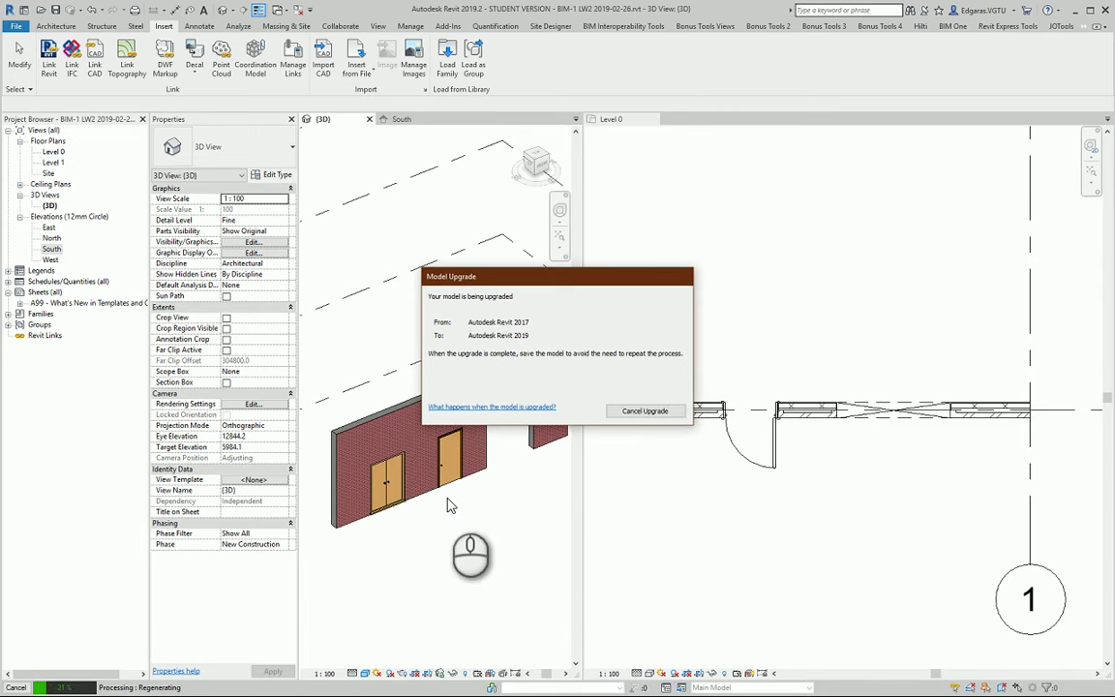
click(896, 427)
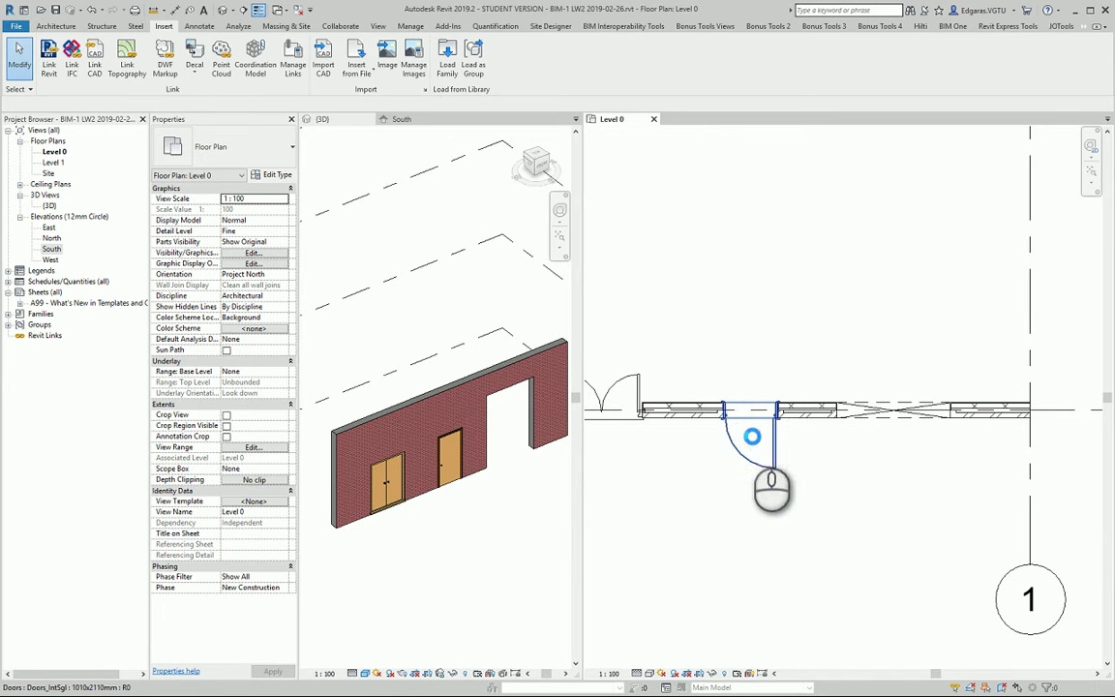
key(Delete)
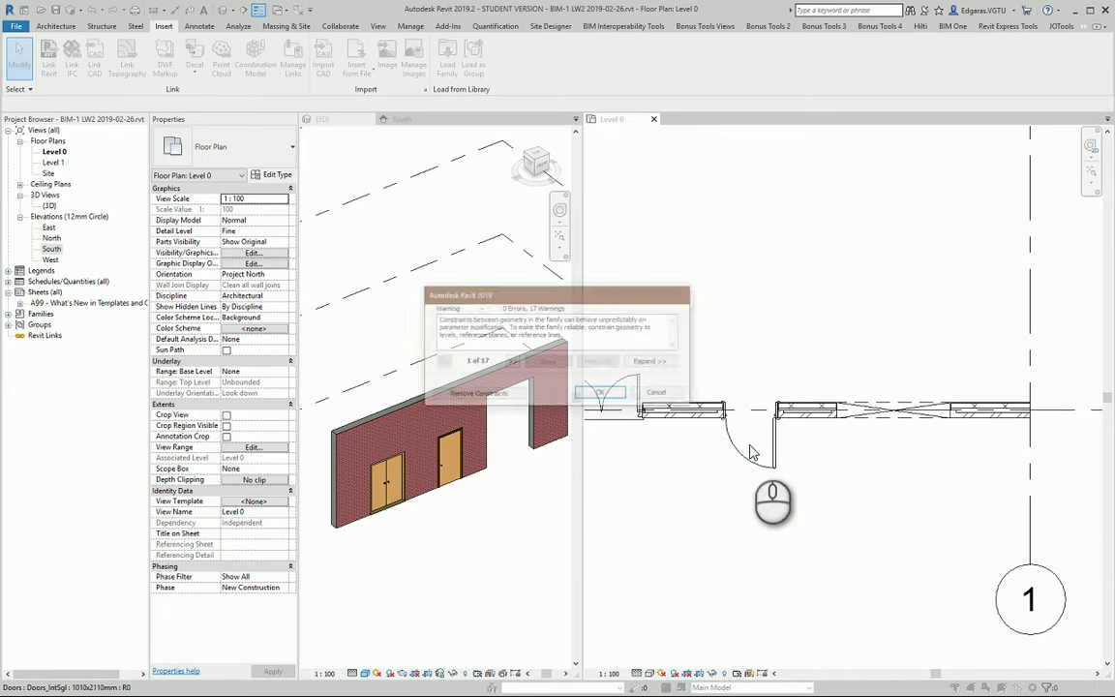
click(653, 394)
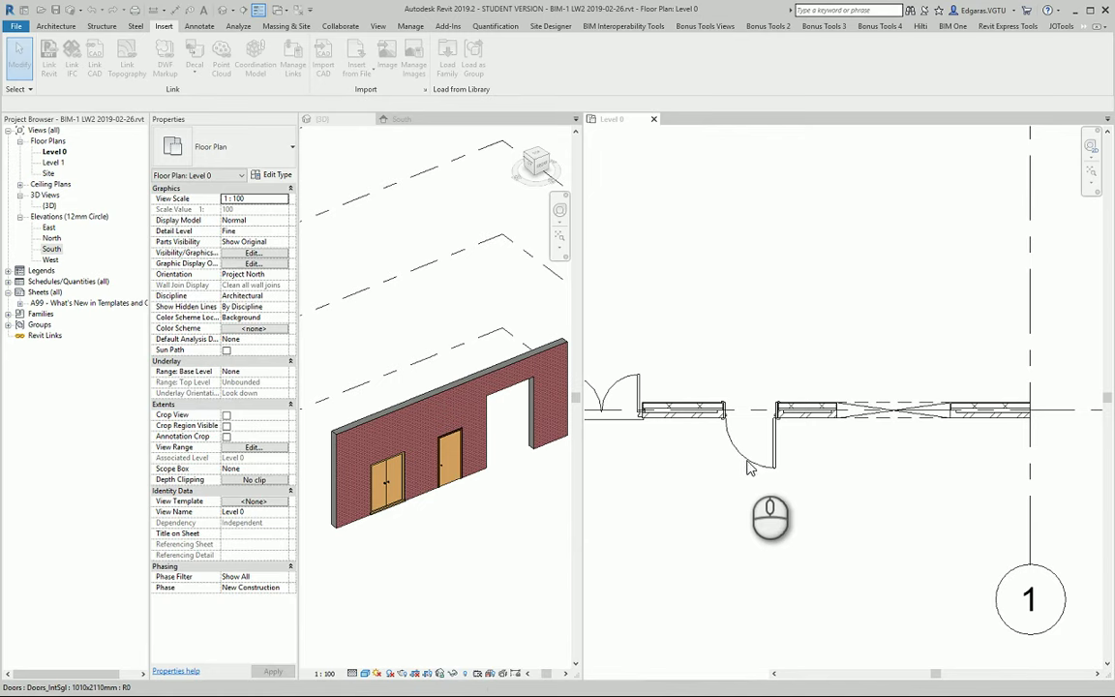
- Change the interior single door's type to the Safehinge Symphony Single Leaf
click(754, 463)
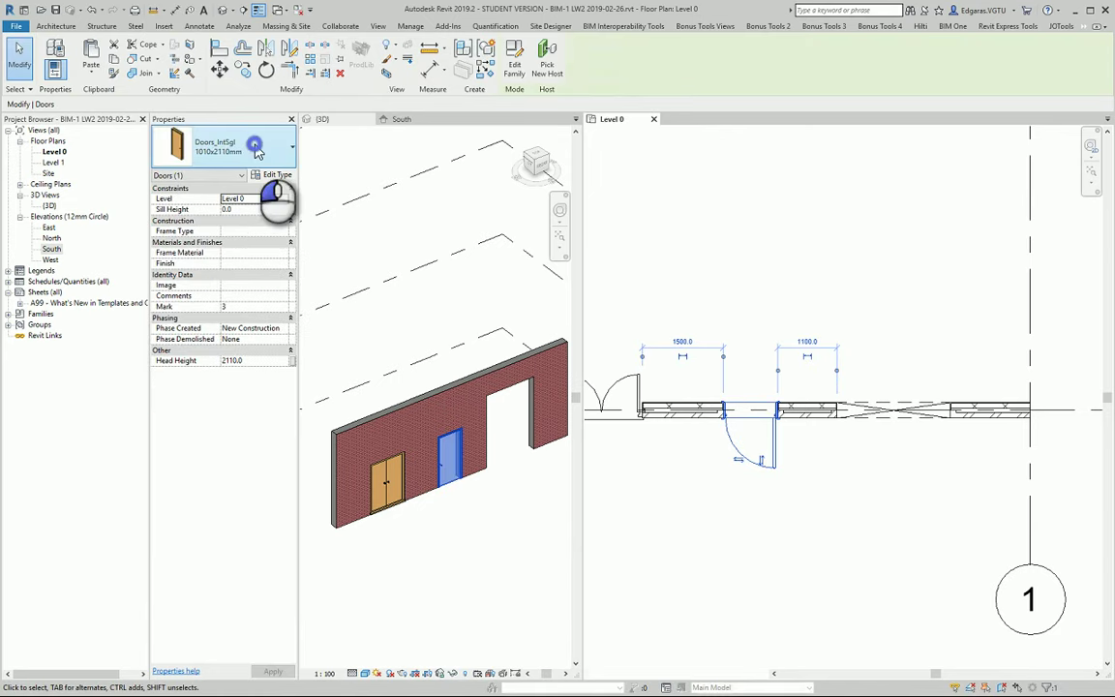
click(253, 162)
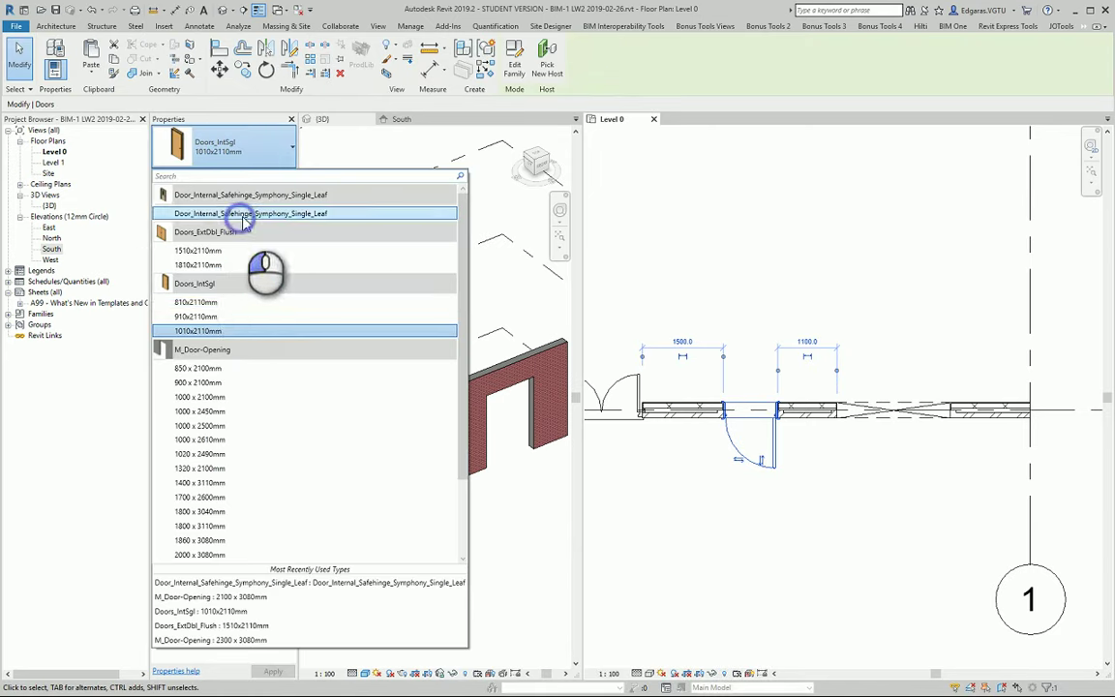
click(244, 221)
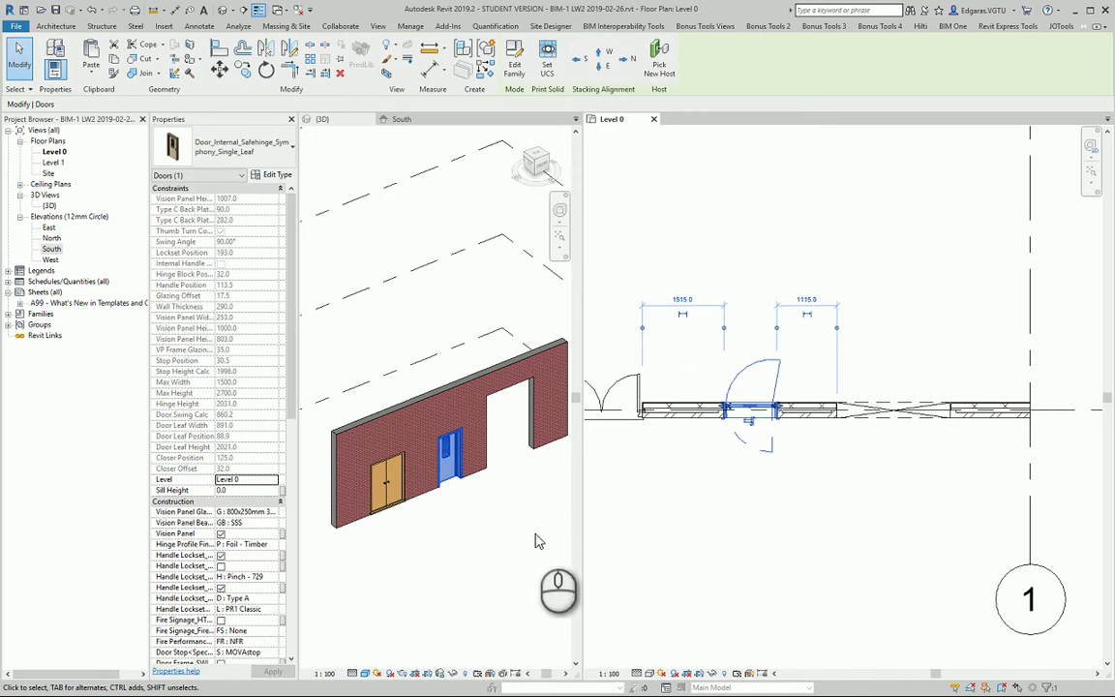
- Zoom and orbit around the Safehinge door to examine its glazed vision panel and handle
scroll(464, 474, up, 6)
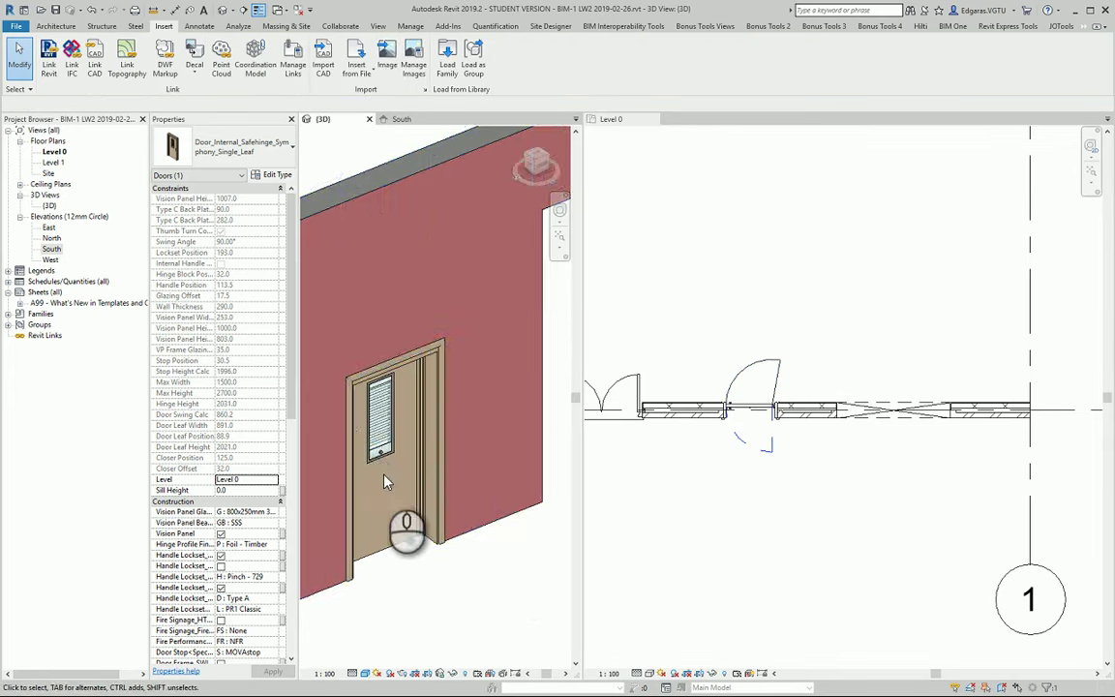
scroll(385, 482, up, 5)
scroll(451, 510, down, 3)
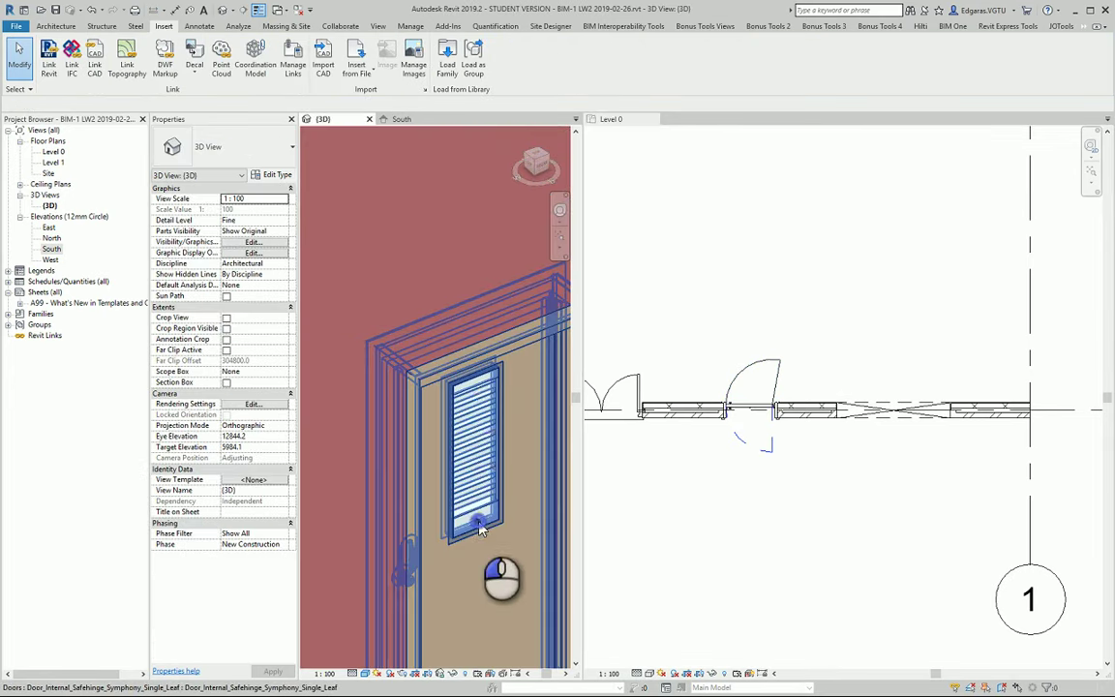
click(481, 530)
scroll(489, 484, down, 6)
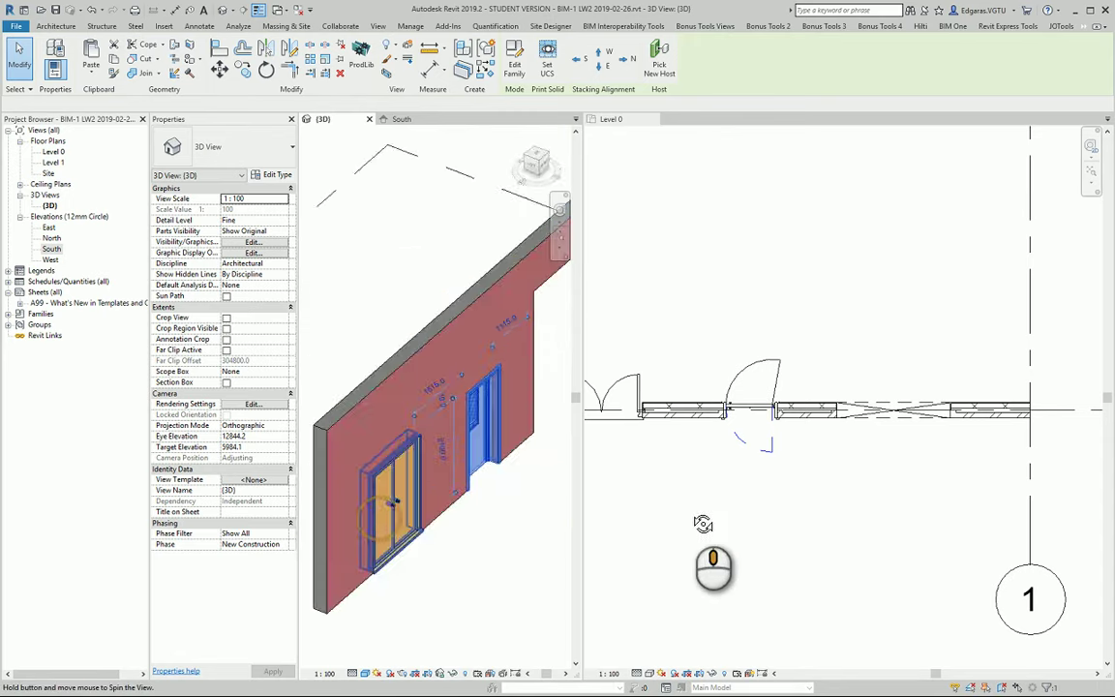
shift+middle_drag(703, 523, 727, 530)
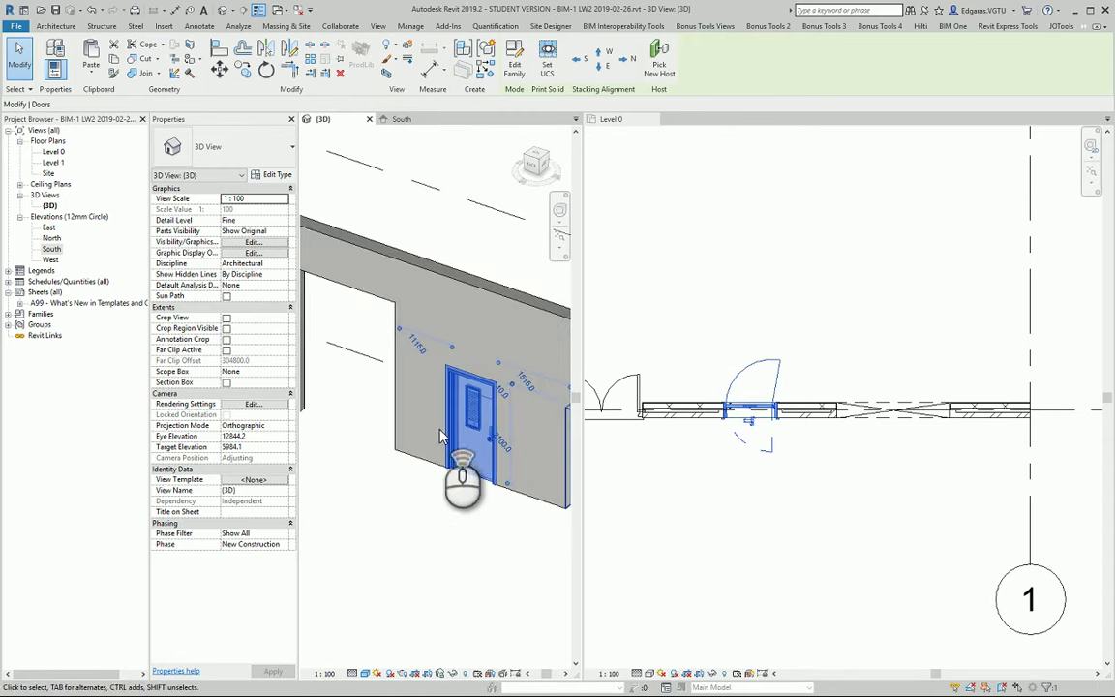
scroll(441, 436, up, 5)
scroll(449, 605, down, 3)
click(397, 597)
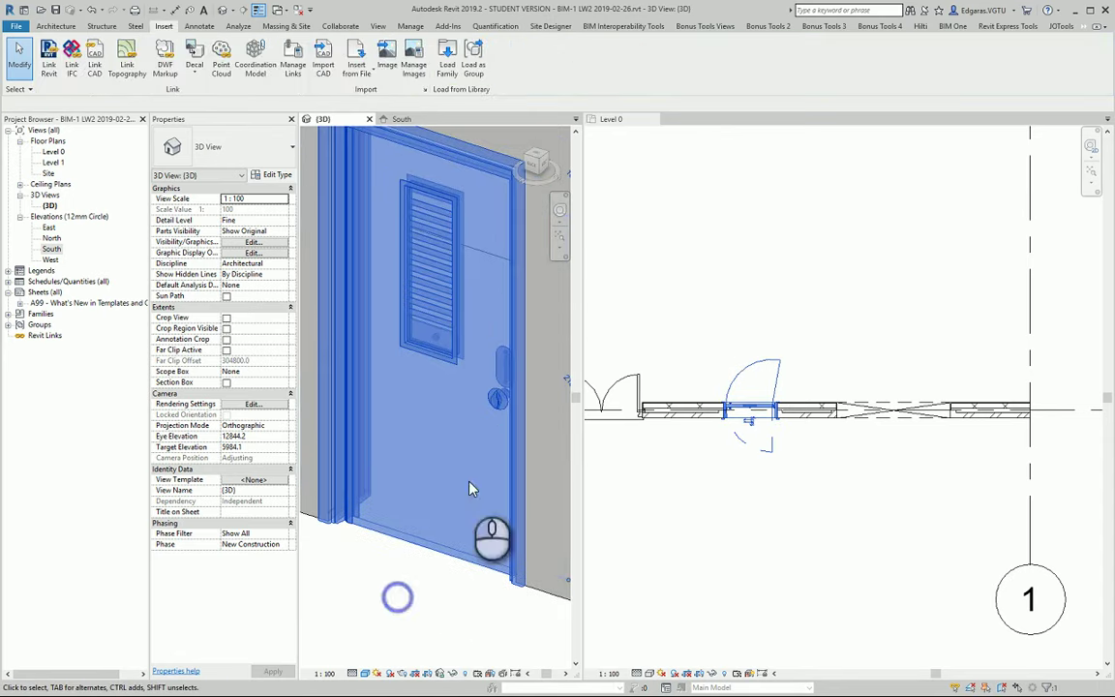
scroll(470, 489, down, 3)
scroll(385, 400, down, 2)
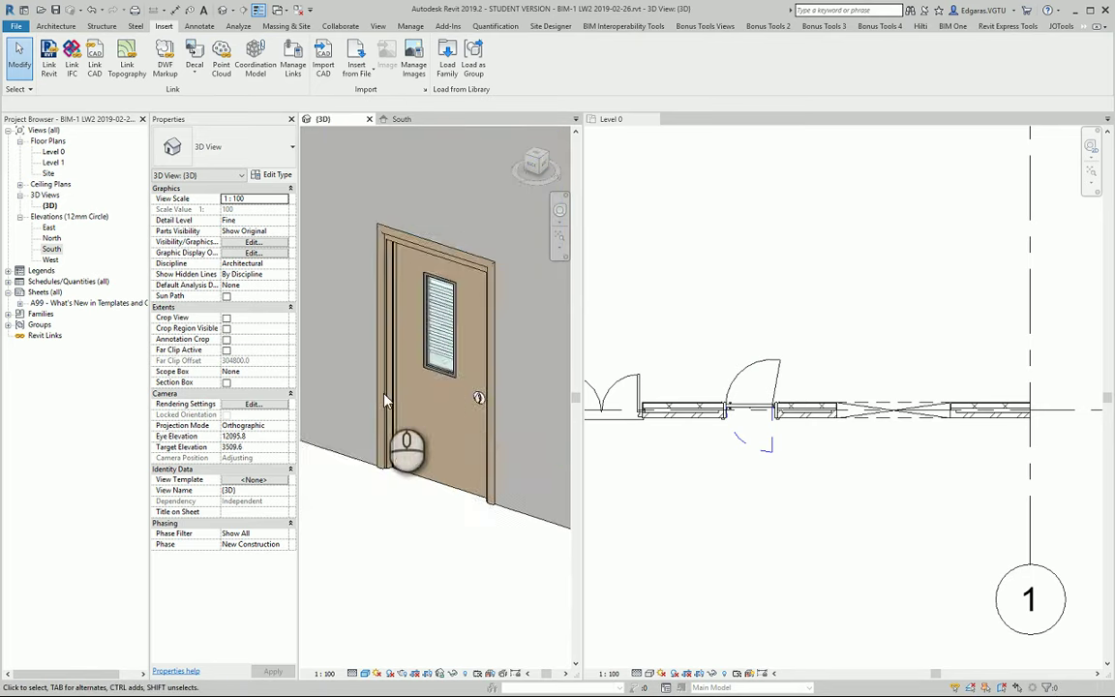